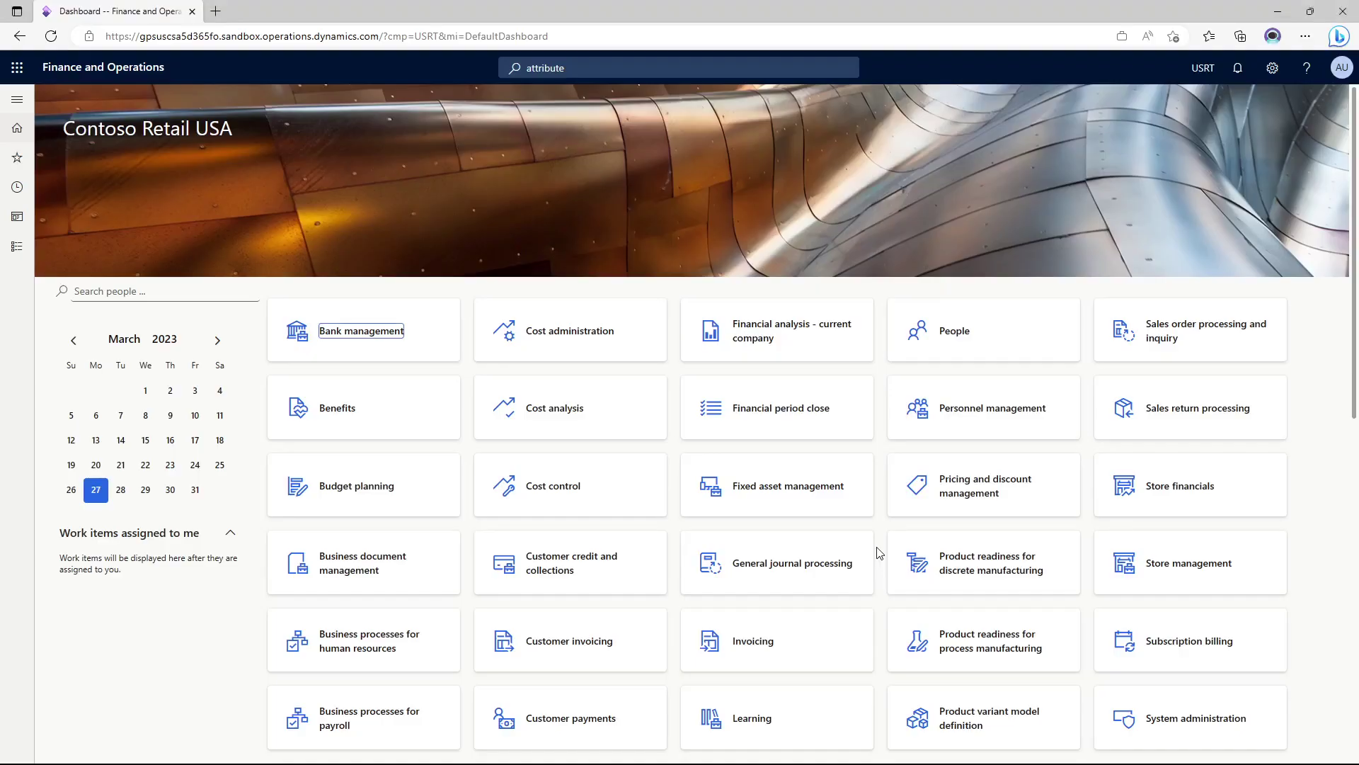
Search 'attribute' to list matching setup pages such as Attribute groups, Attribute types and Attributes.
left_click(620, 69)
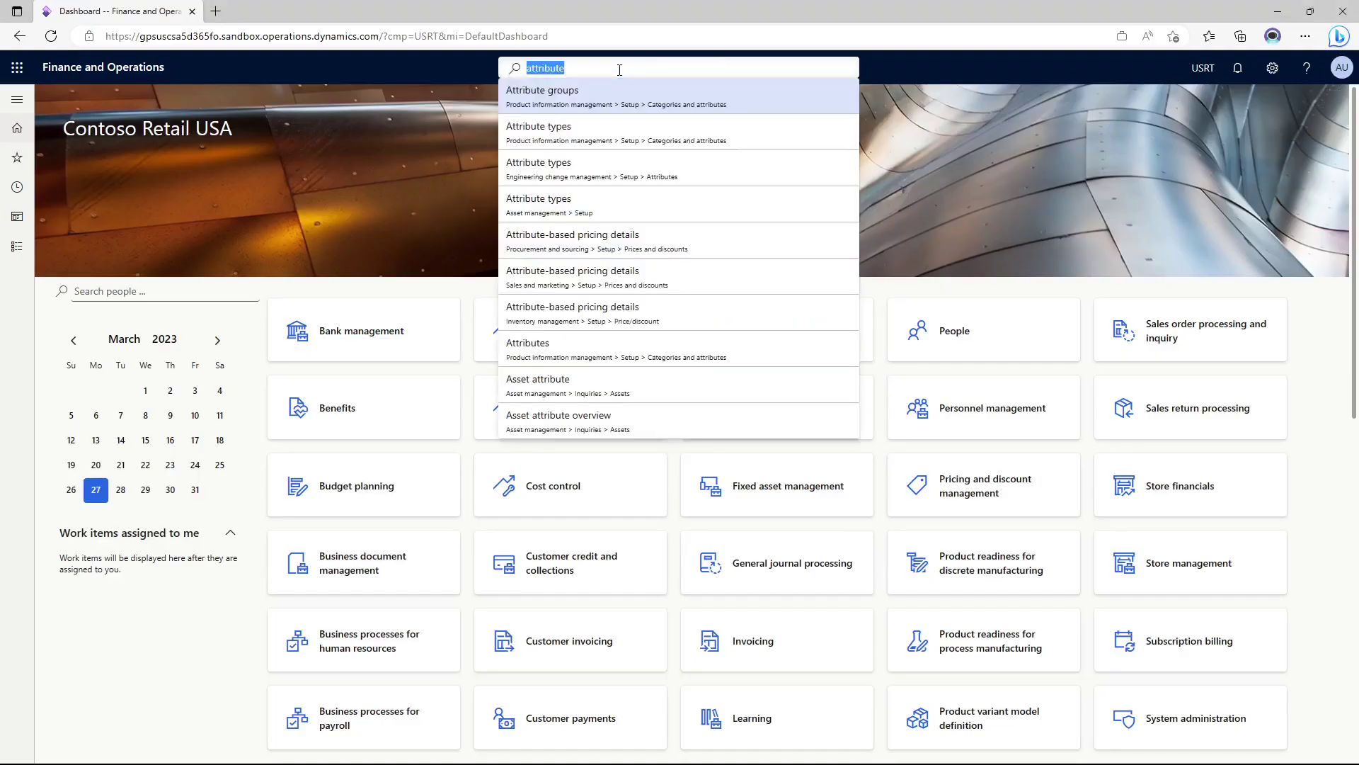
left_click(619, 69)
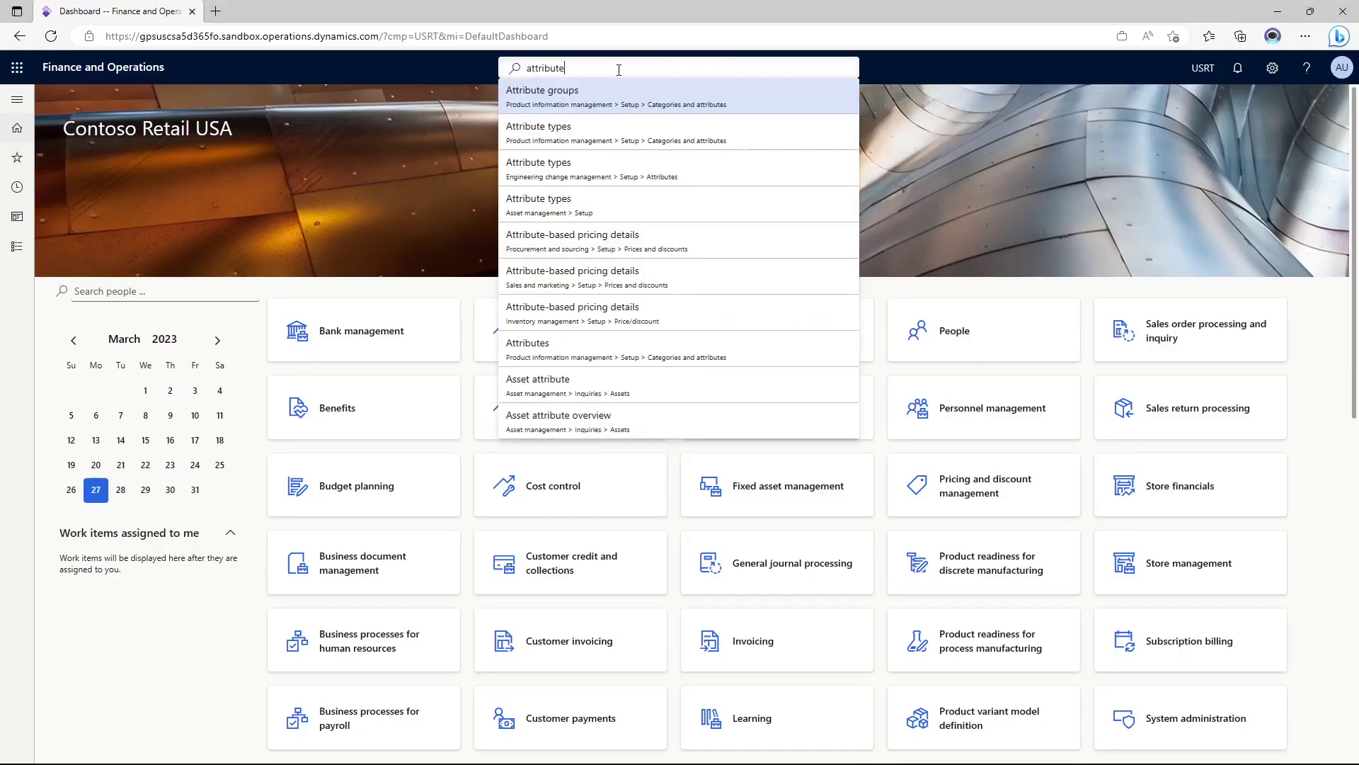
Open Attribute types, filter on 'backpack' and view Backpack Usage's four fixed-list Text values.
left_click(610, 135)
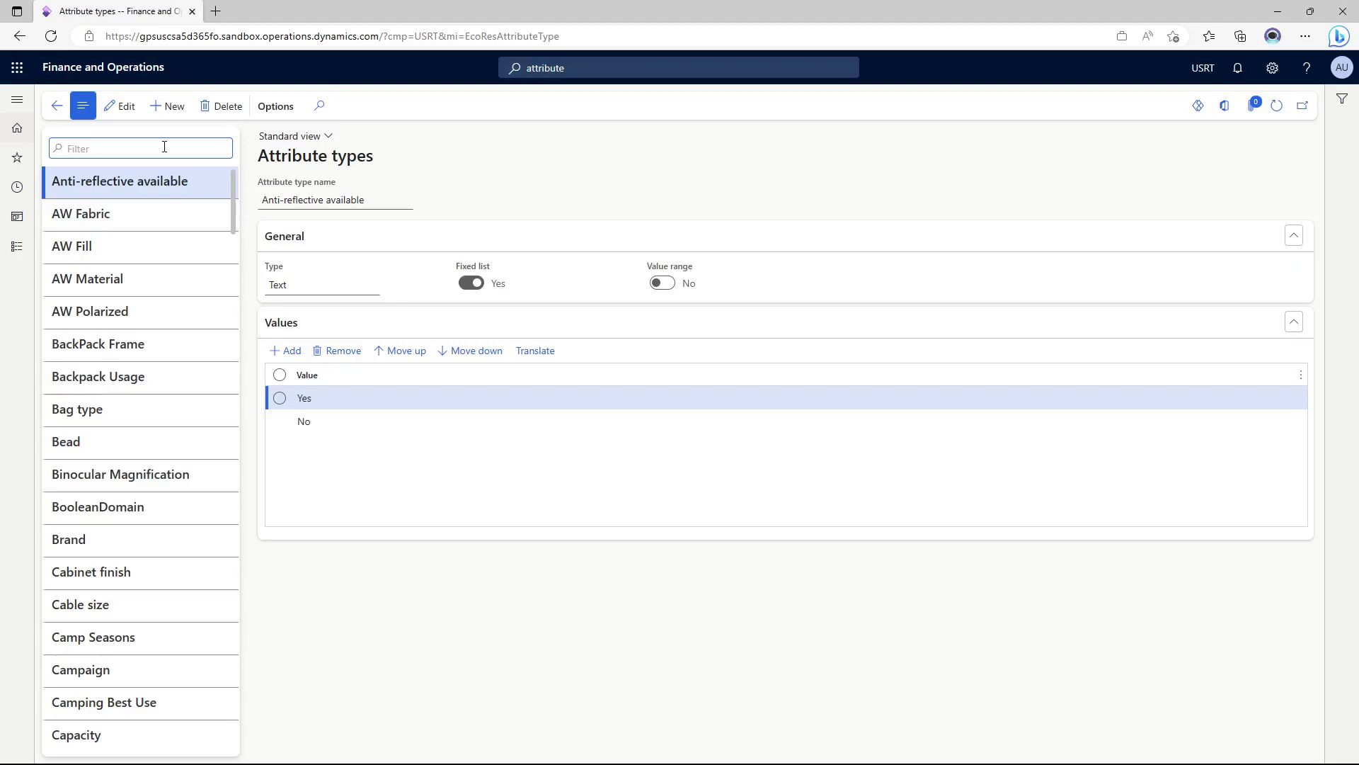
type("backpack")
key("Return")
left_click(164, 215)
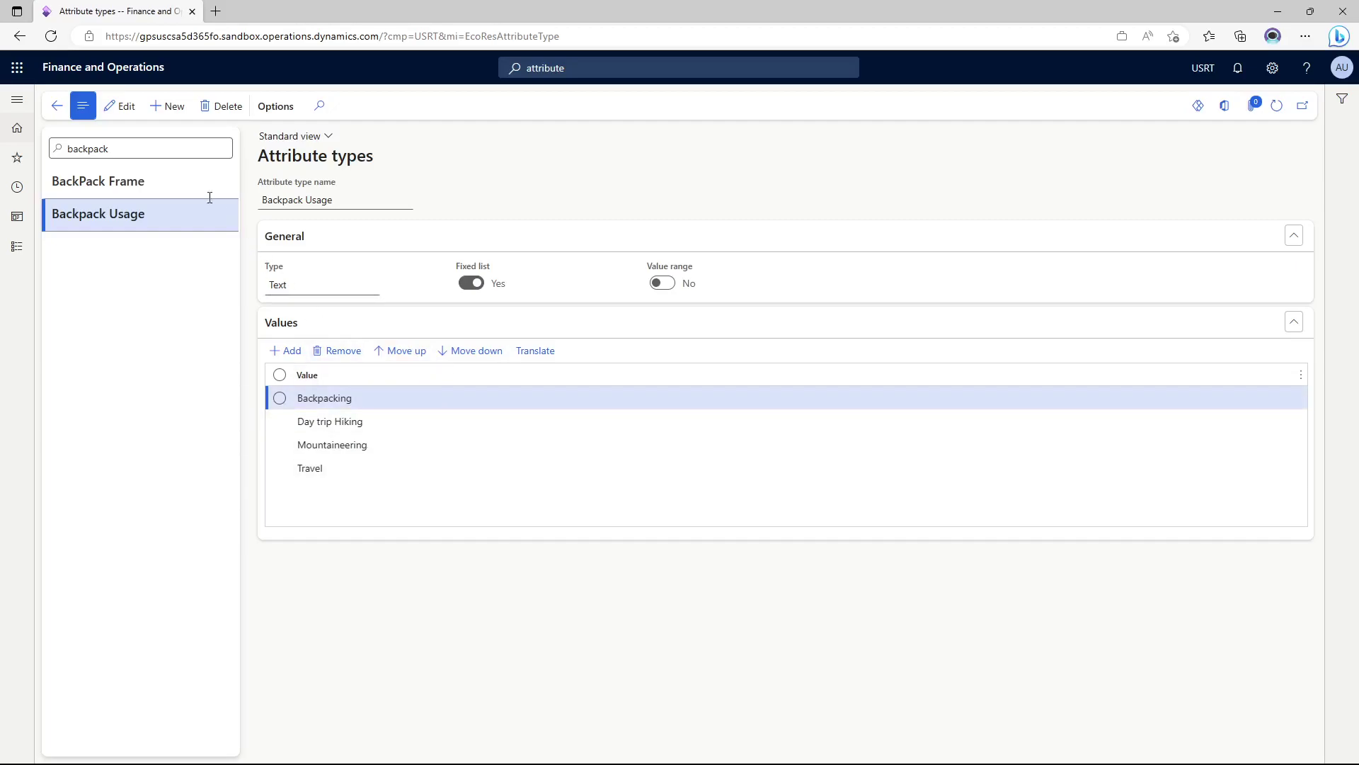
left_click(177, 150)
Filter attribute types to 'frame type' to see the values Internal, External and Frameless.
type("frame type")
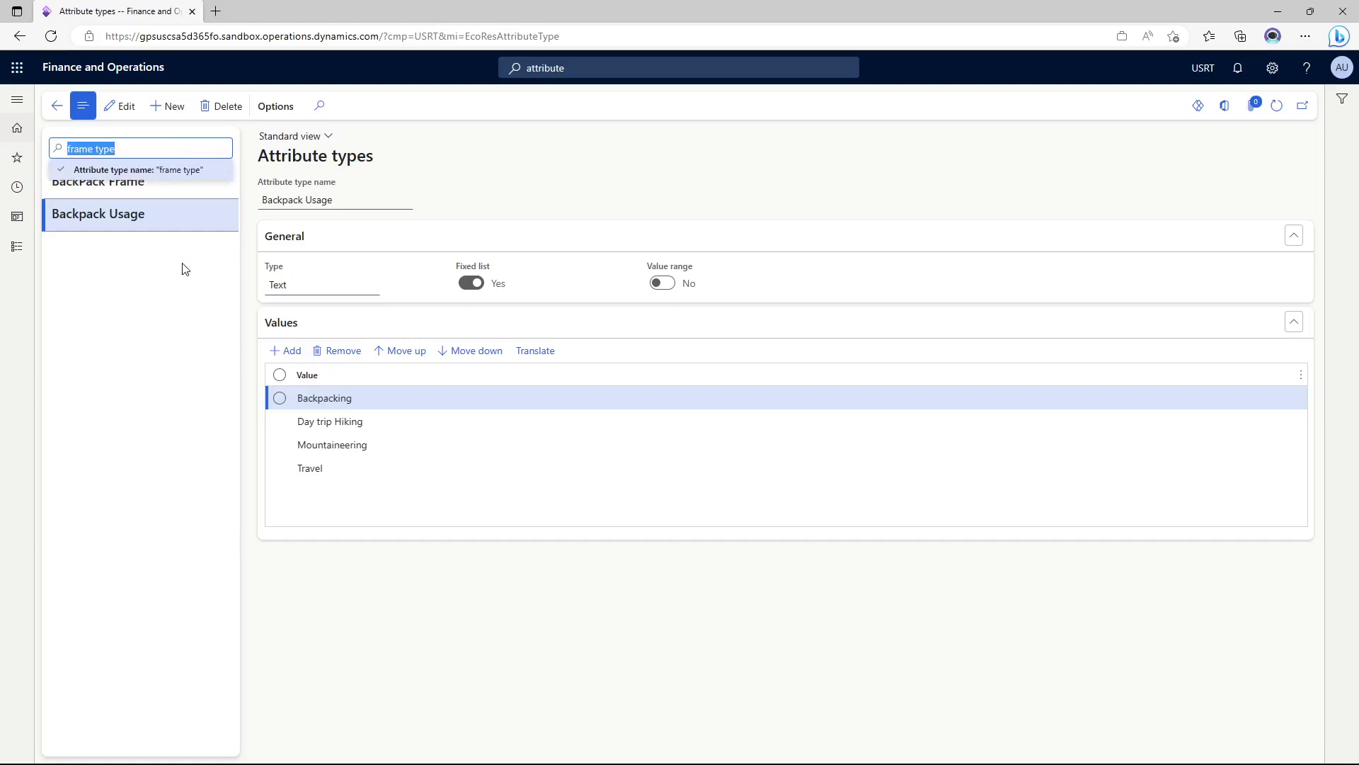
key("Return")
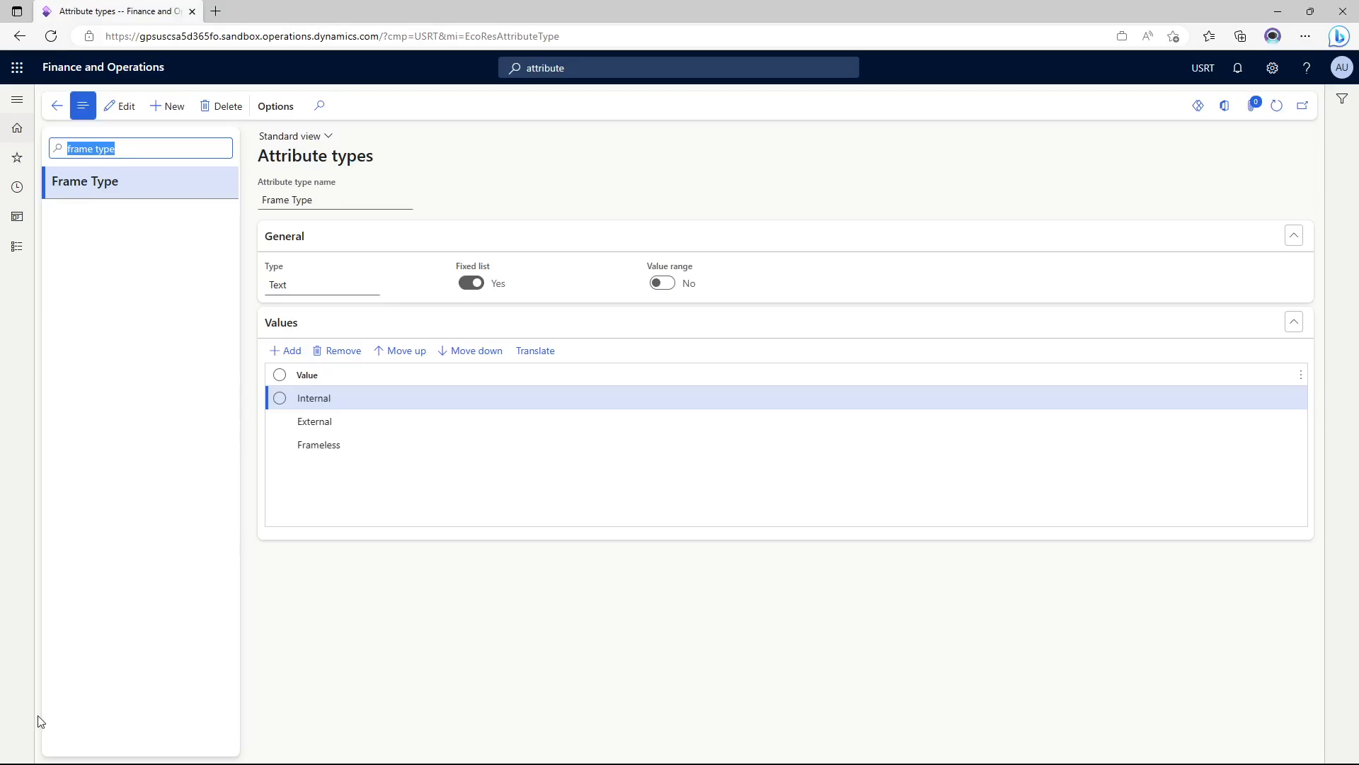
left_click(669, 64)
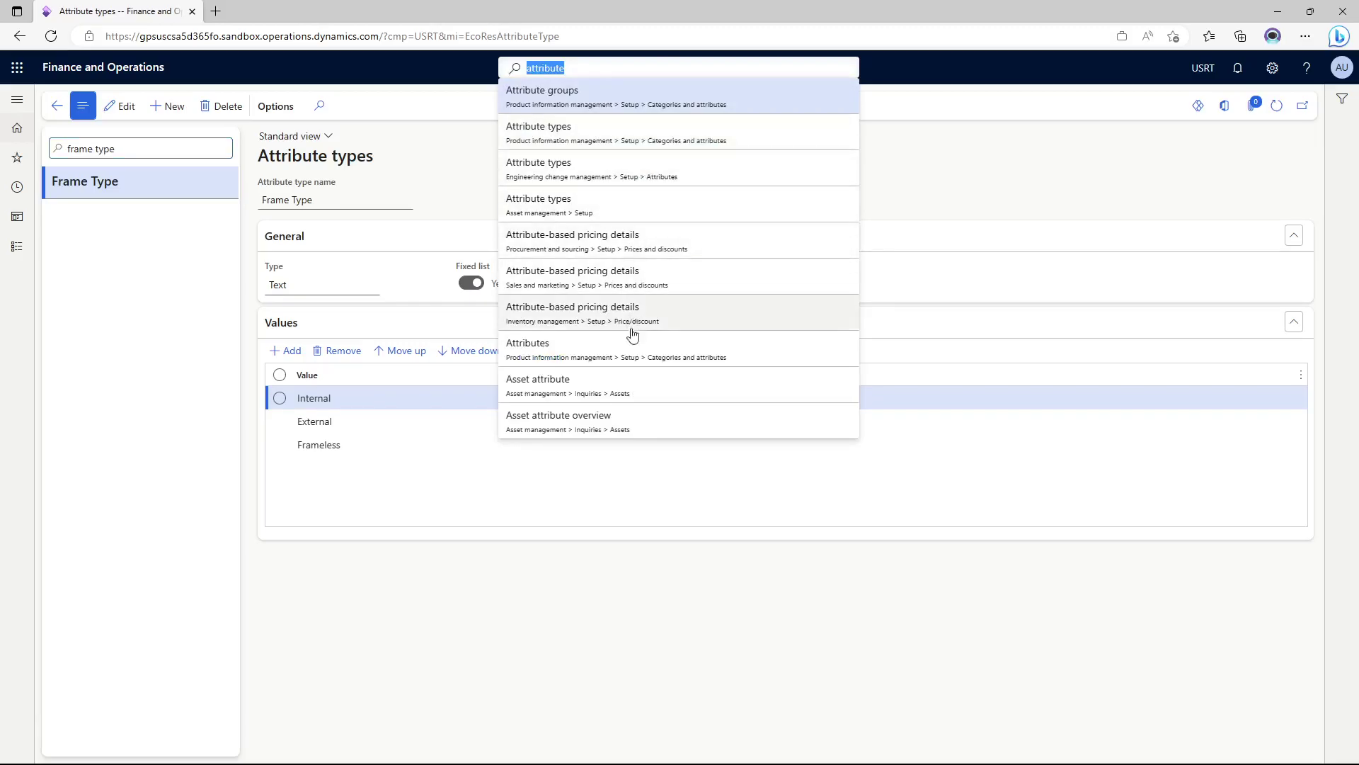
Open Attributes, filter on 'backpack' and select Backpack Usage, whose default is Backpacking.
left_click(633, 356)
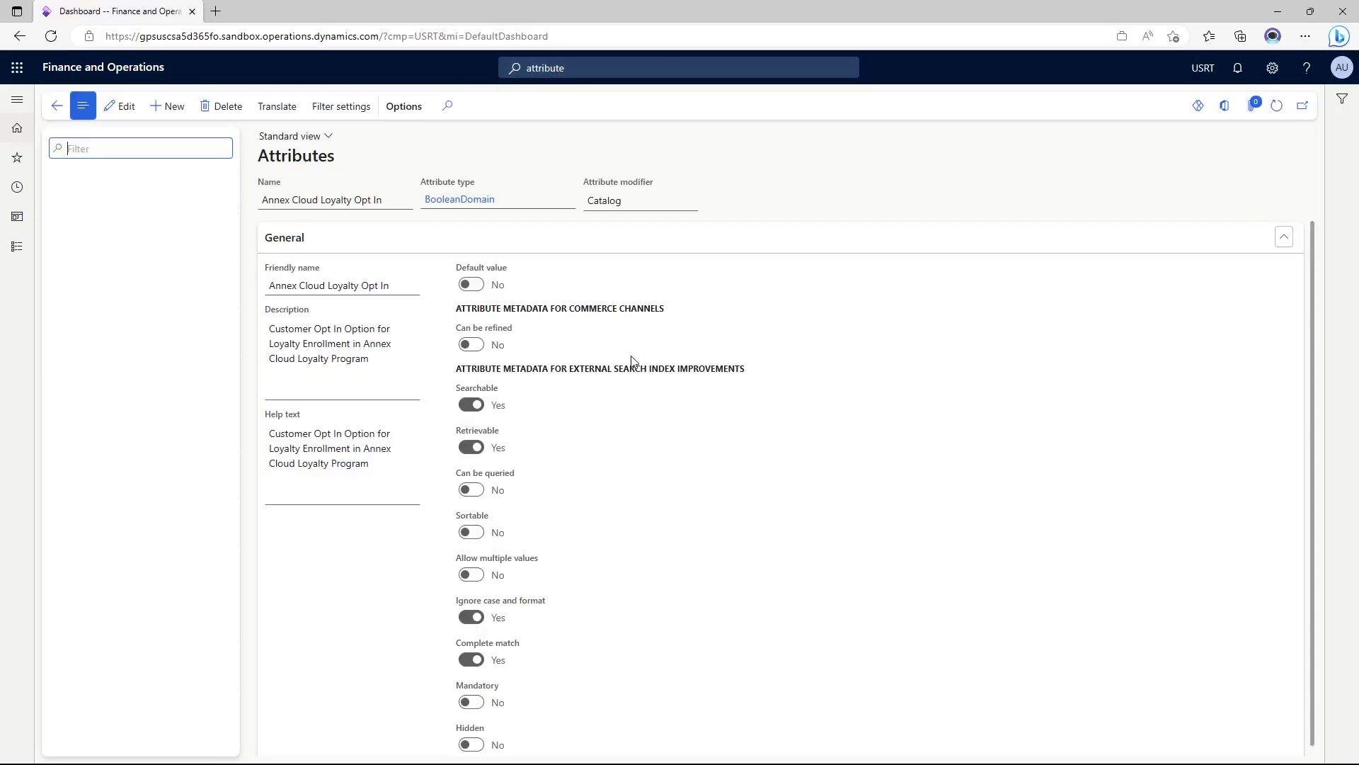
left_click(91, 145)
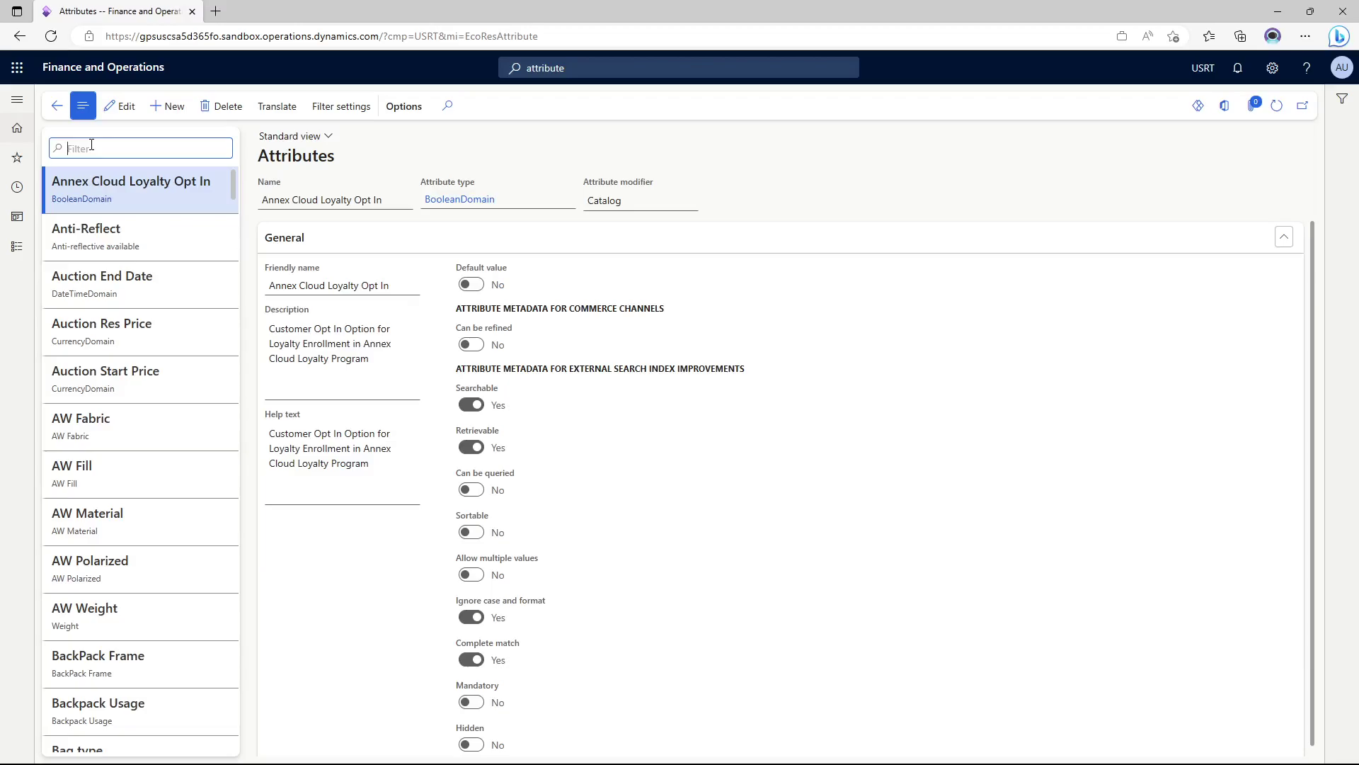
type("backpack")
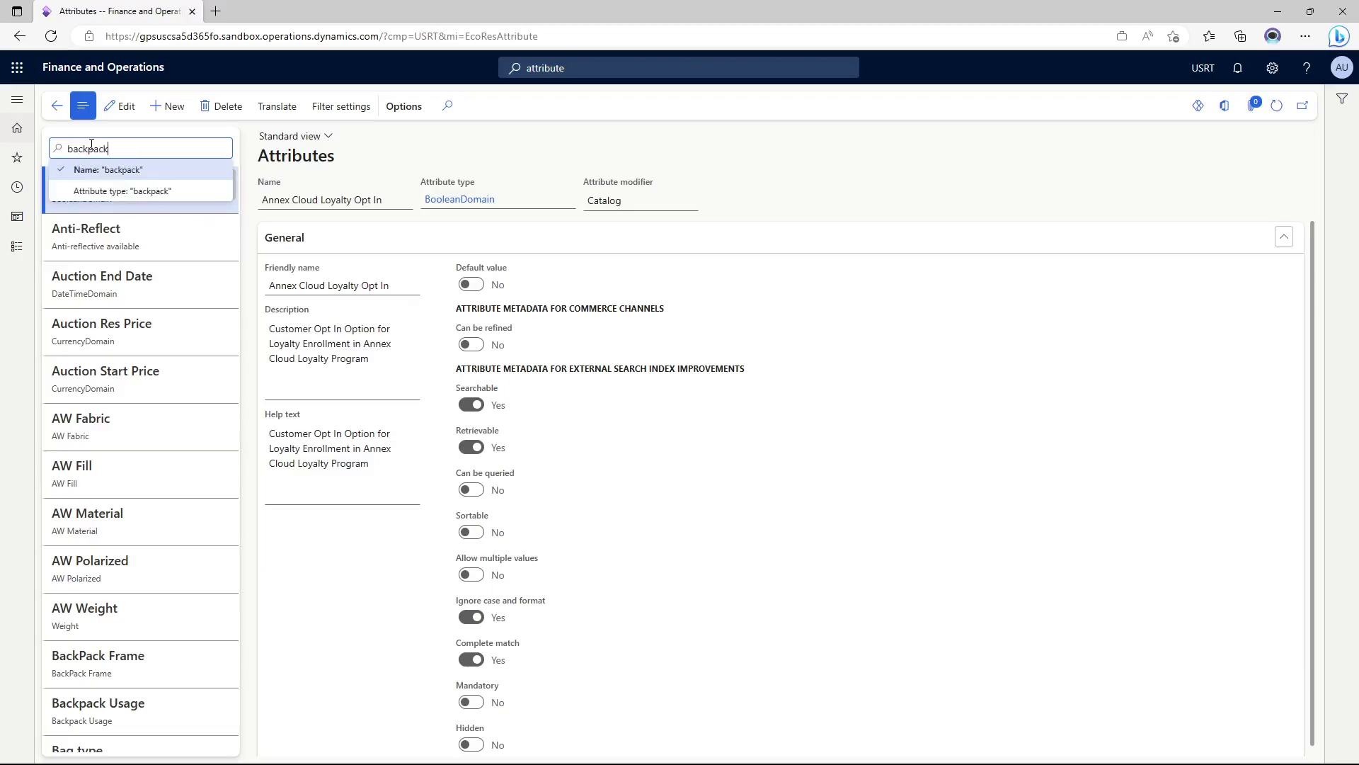
key("Return")
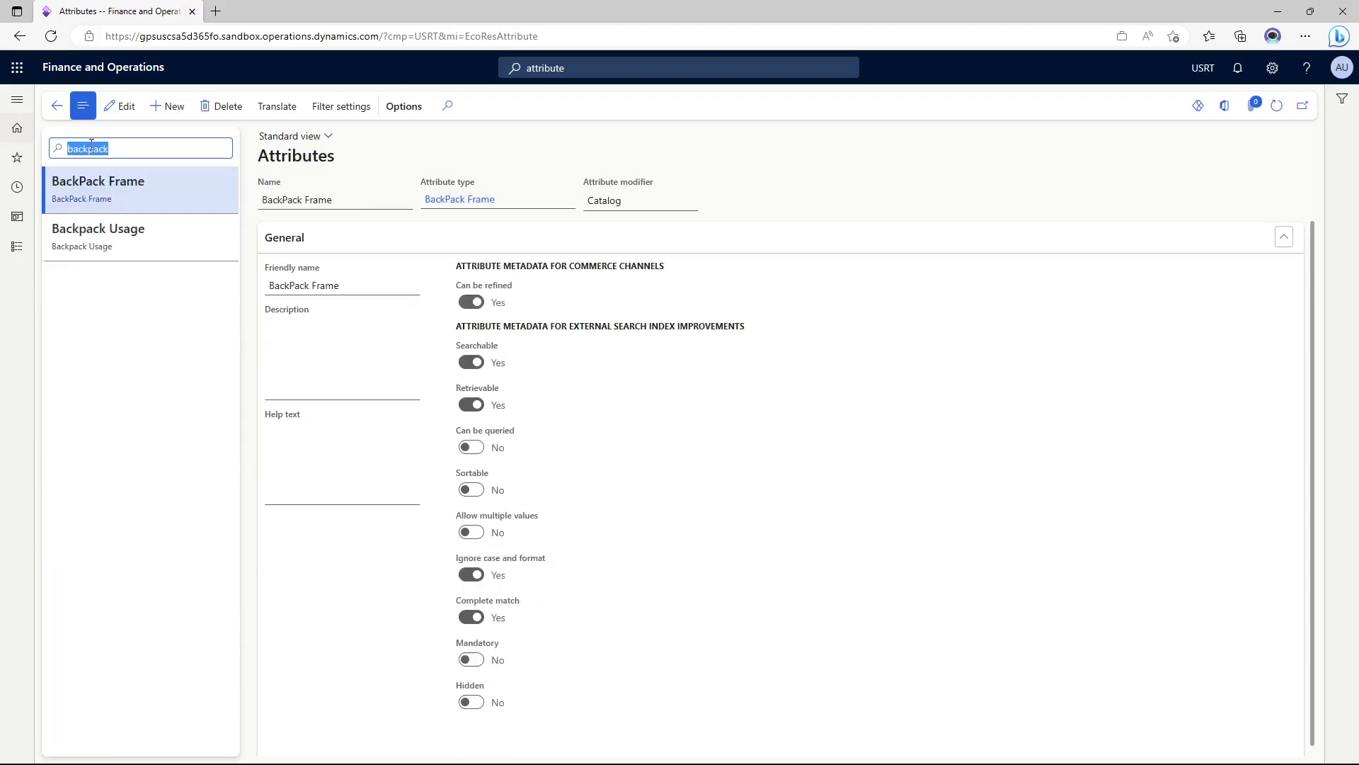
left_click(159, 238)
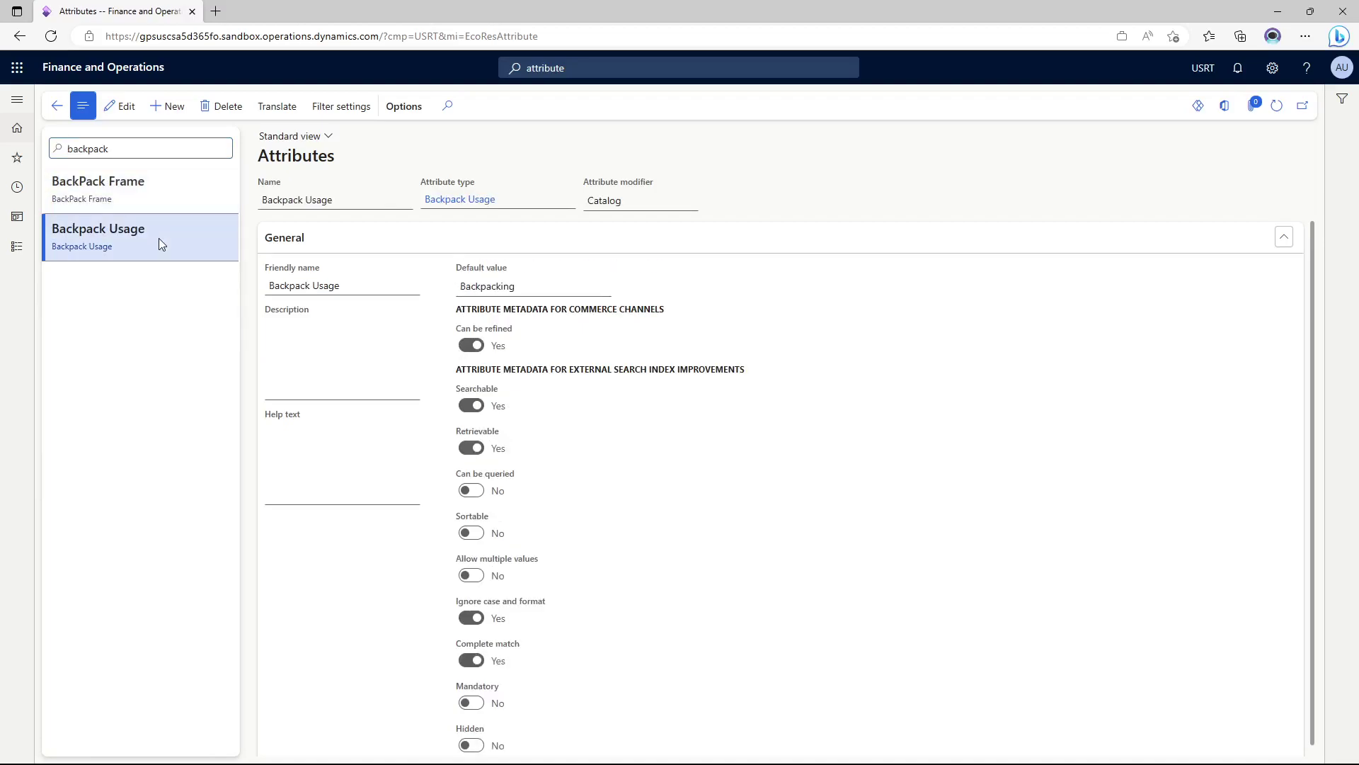
mouse_move(191, 248)
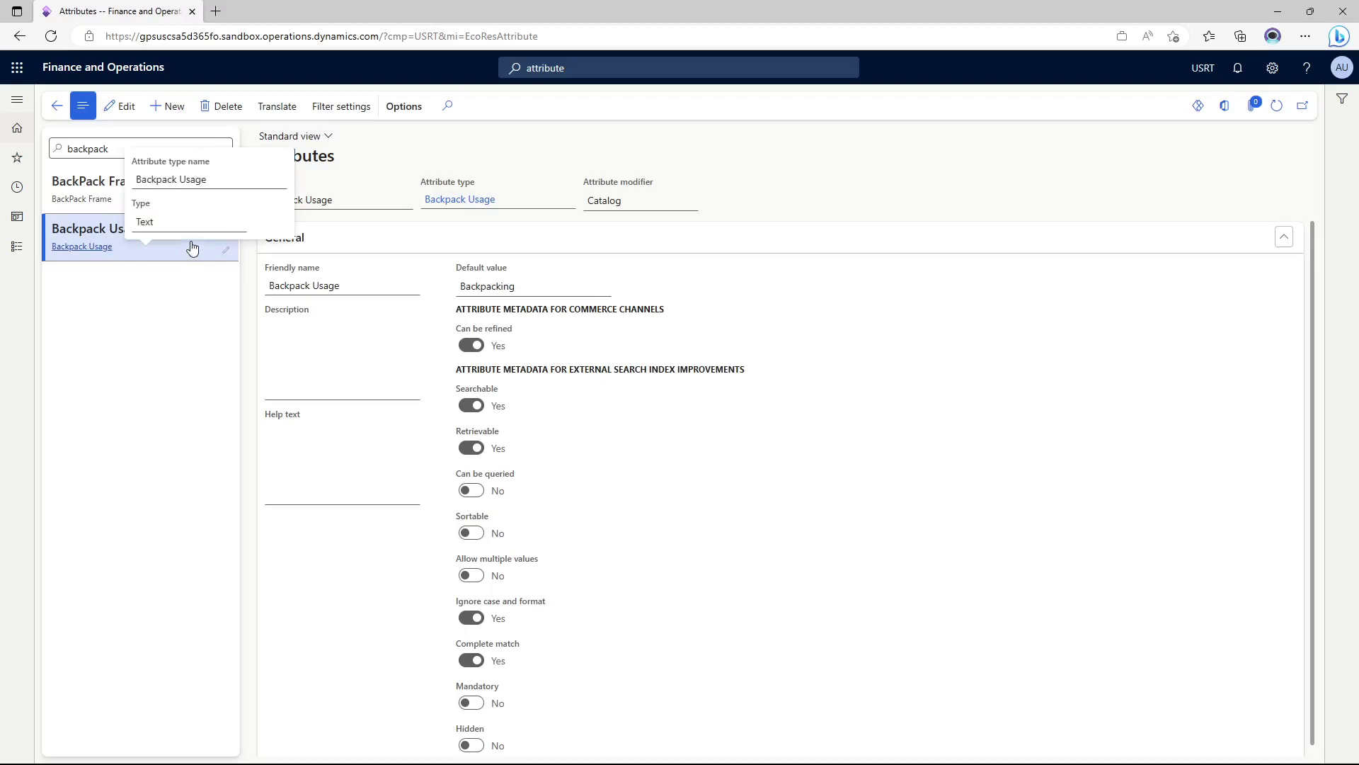
Put Backpack Usage in edit mode and review its filter settings: Multi value with List control.
left_click(112, 113)
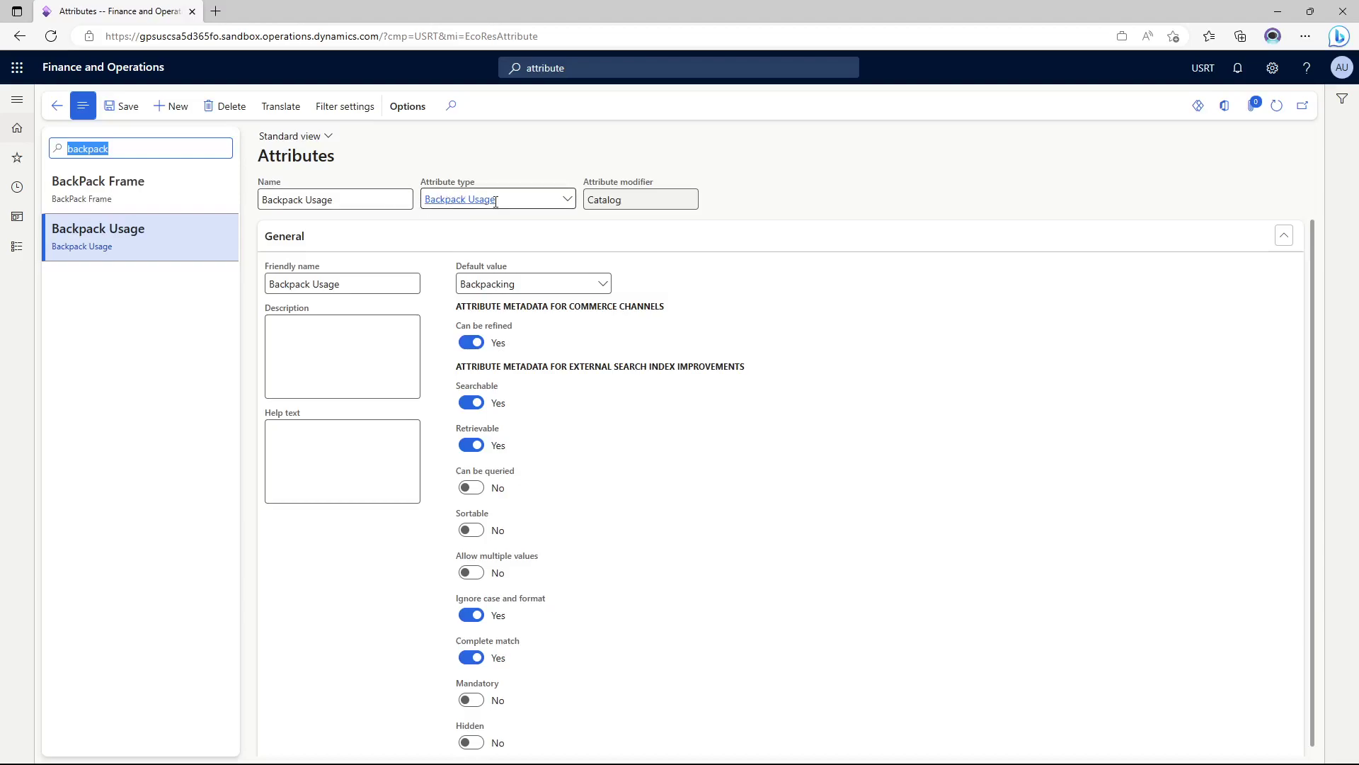
mouse_move(486, 205)
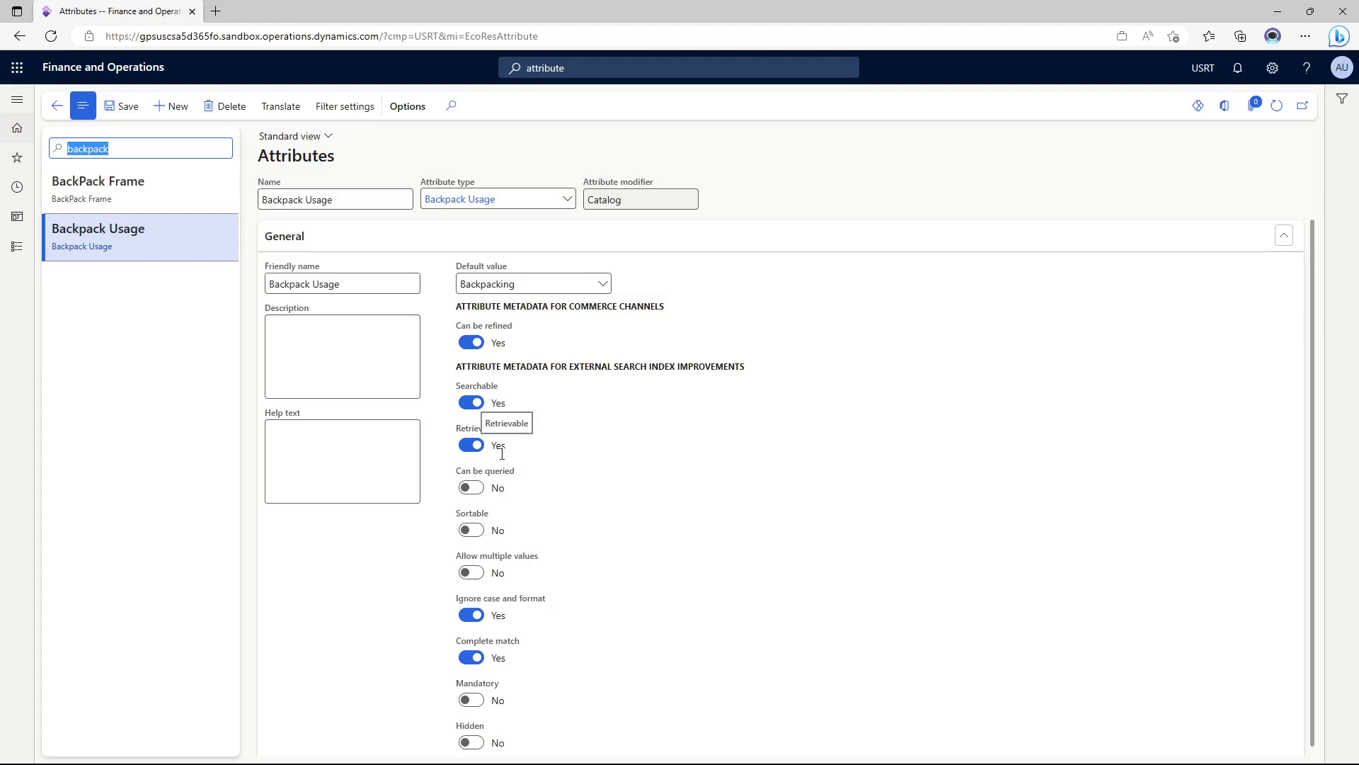
left_click(345, 110)
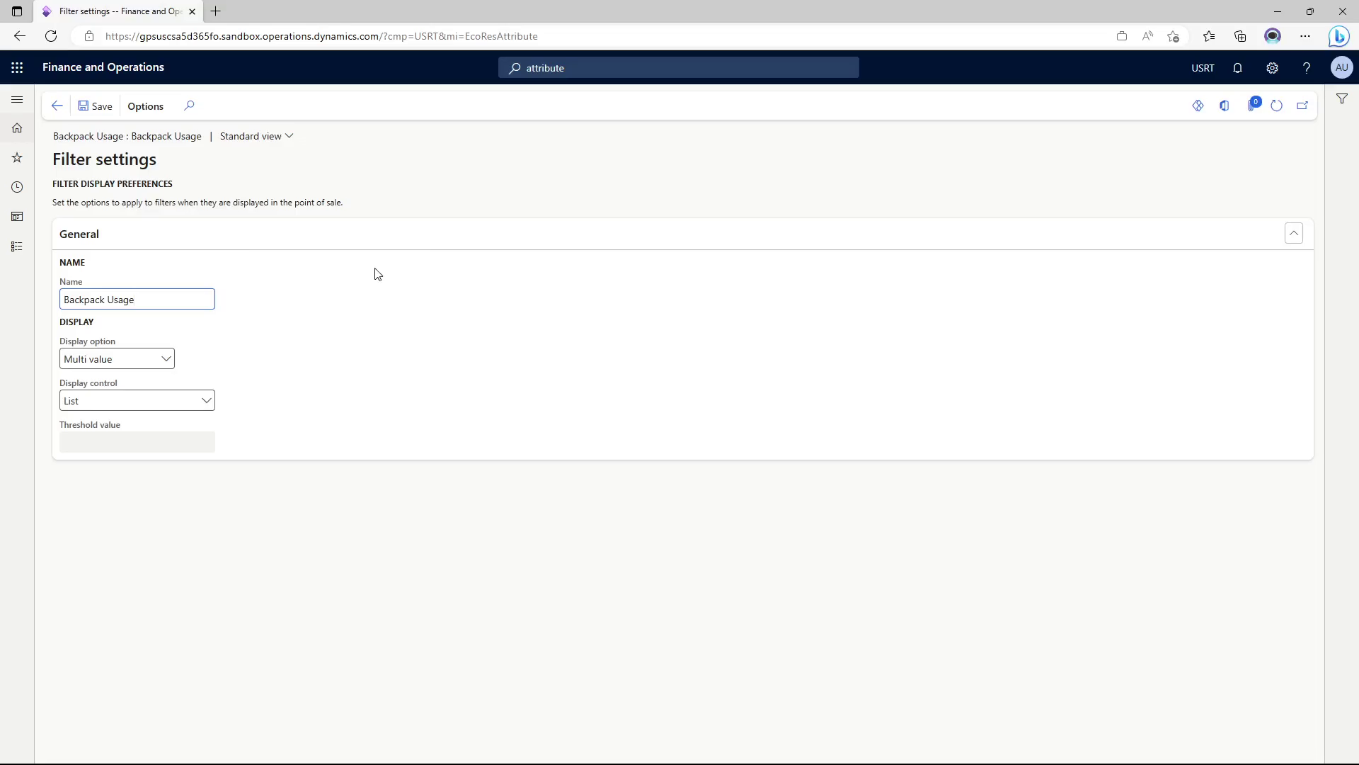
left_click(58, 111)
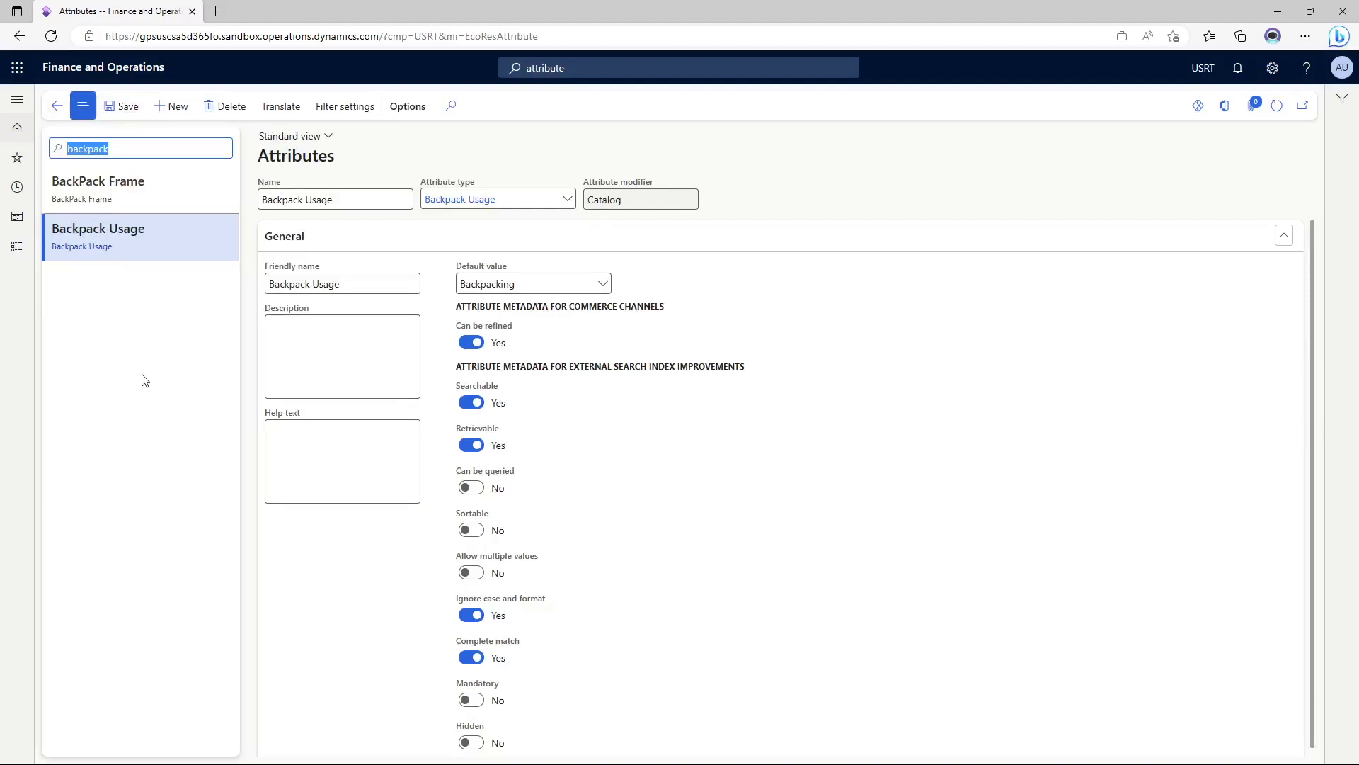
Filter to the Frame Type attribute (default Internal) and review its Multi value / List filter settings.
double_click(141, 150)
type("Frame type")
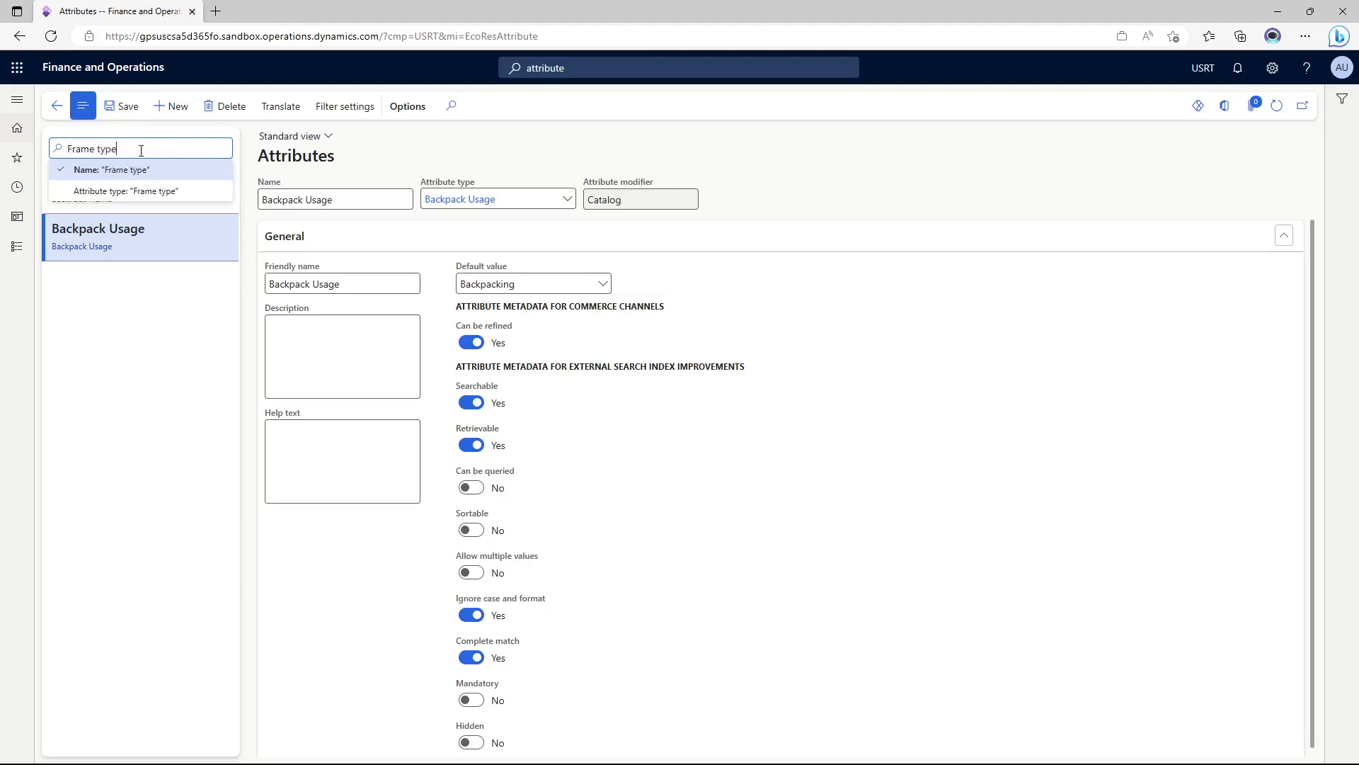
key("Return")
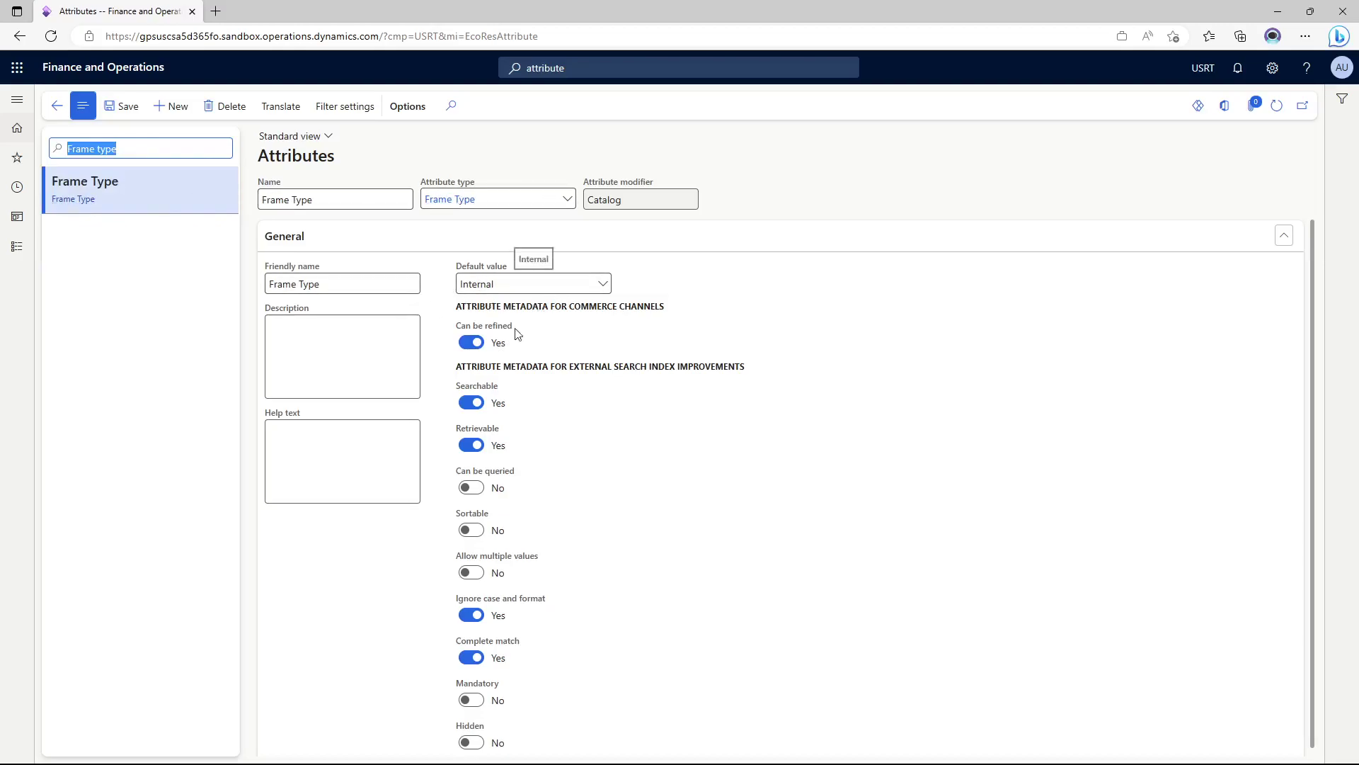
left_click(337, 107)
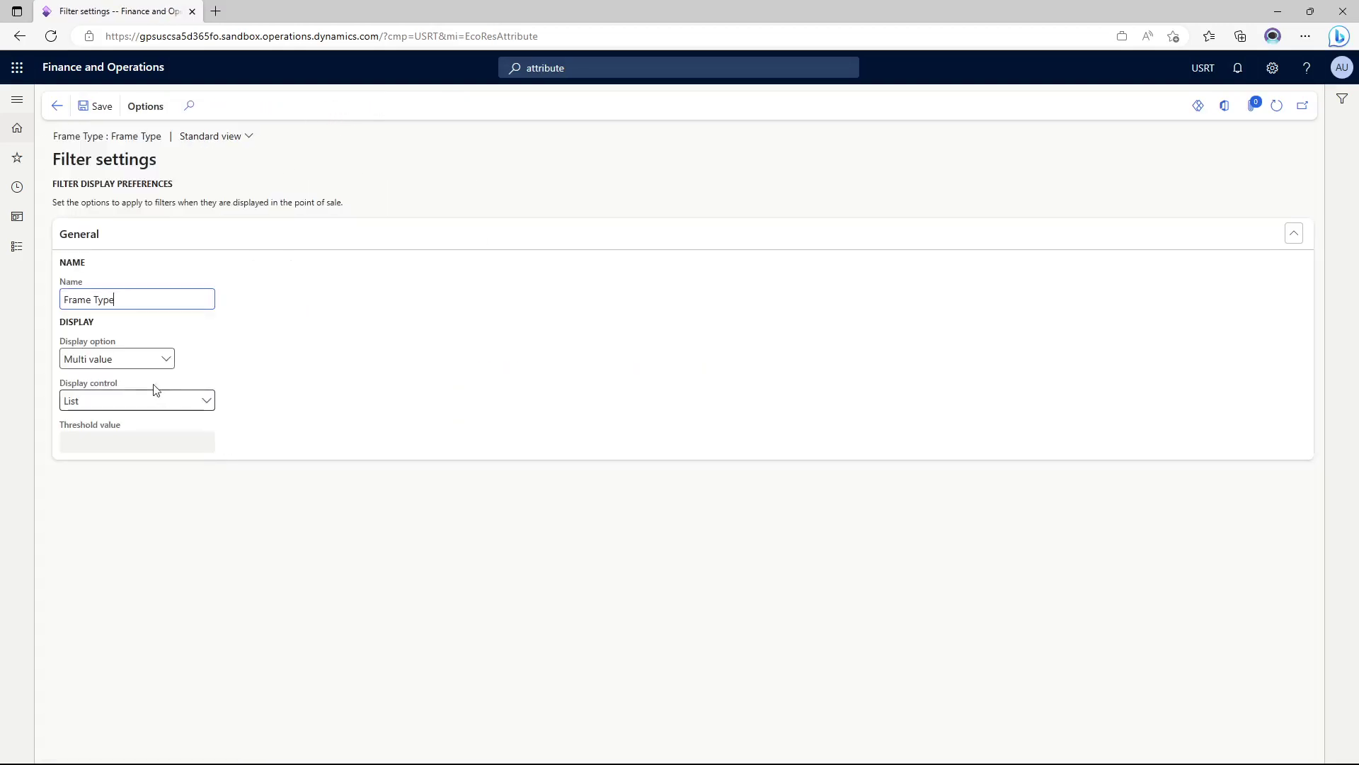
left_click(55, 107)
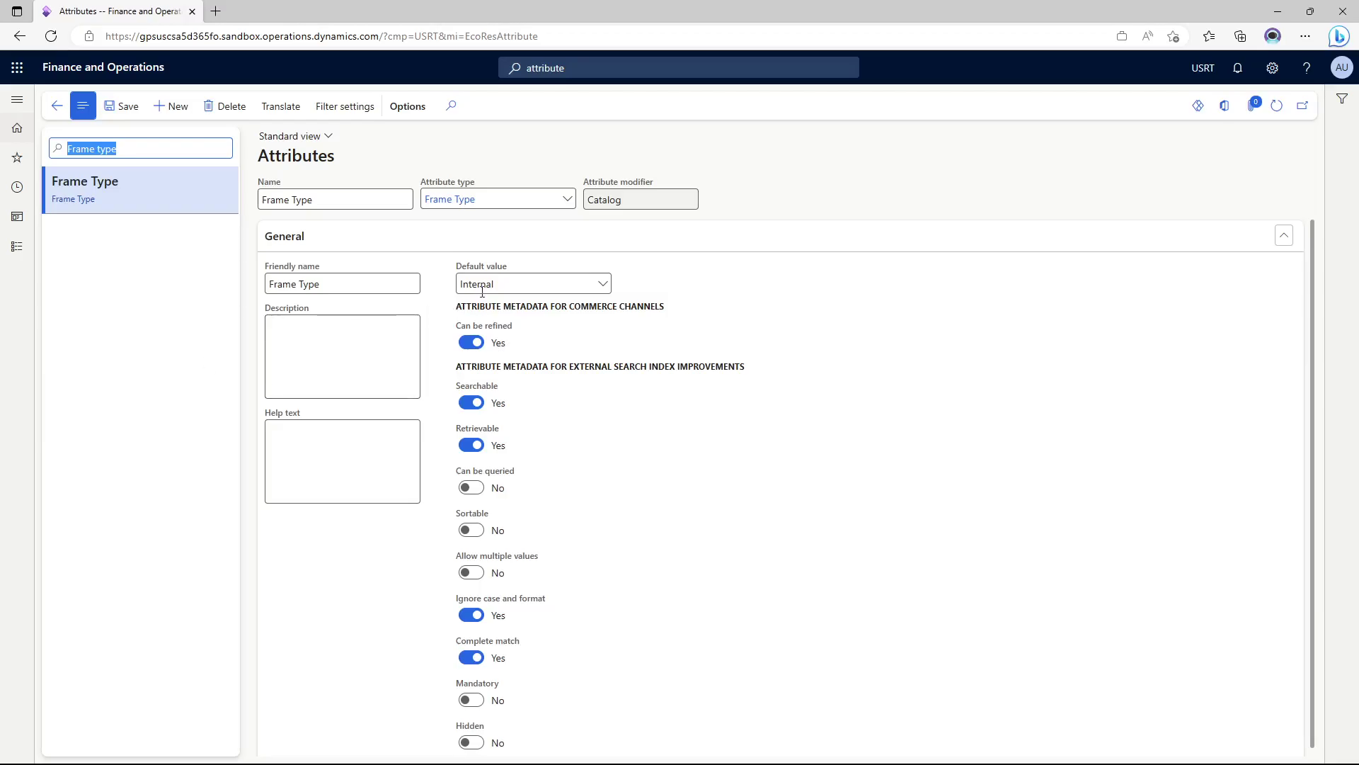
On Attribute groups, create a new group named Backpack and expand its empty Attributes section.
left_click(607, 69)
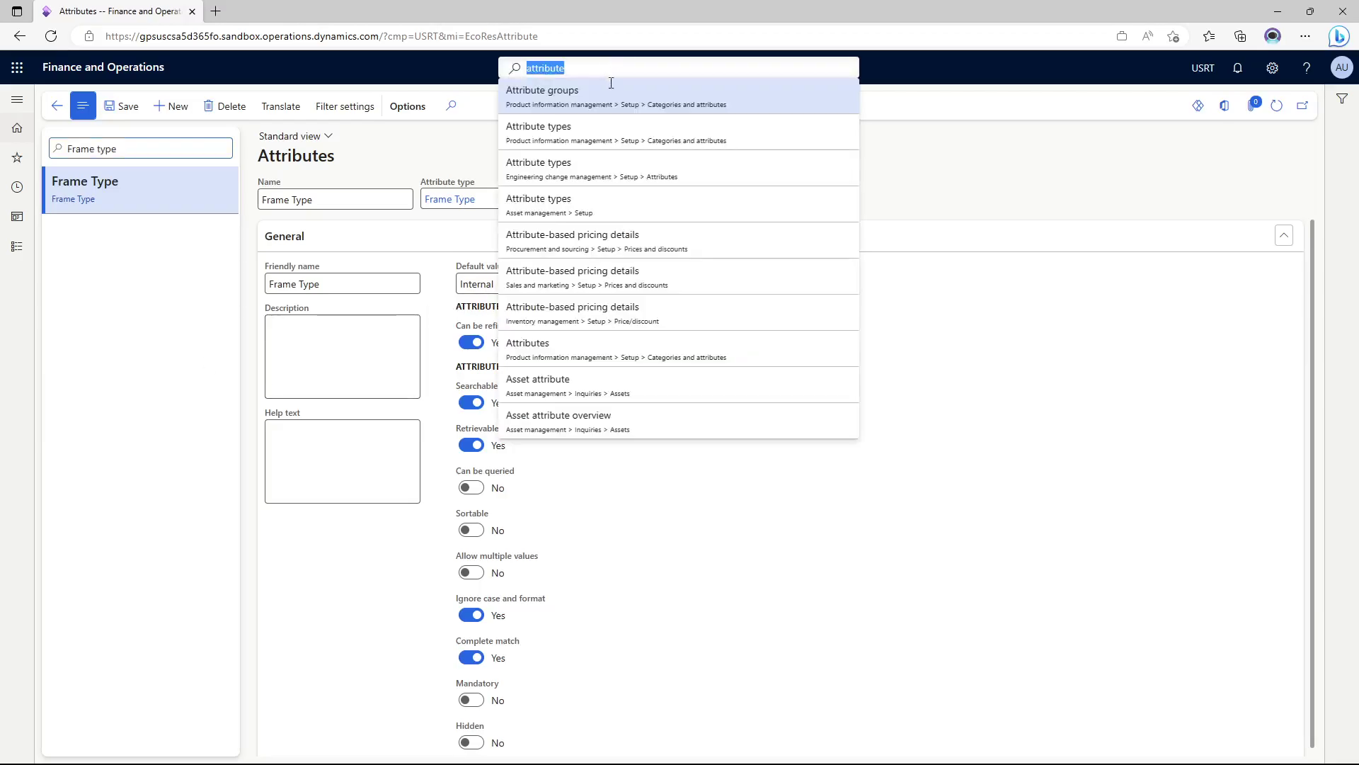
left_click(607, 97)
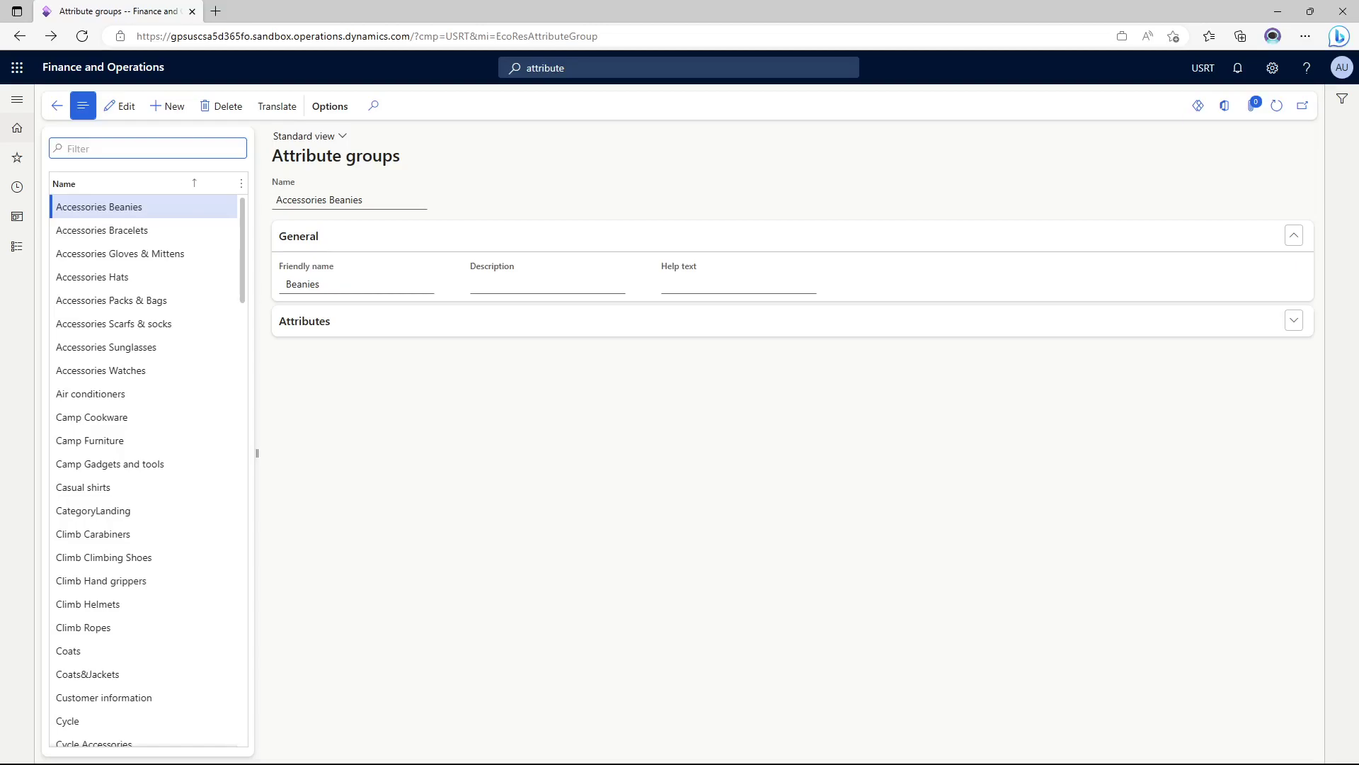
left_click(161, 108)
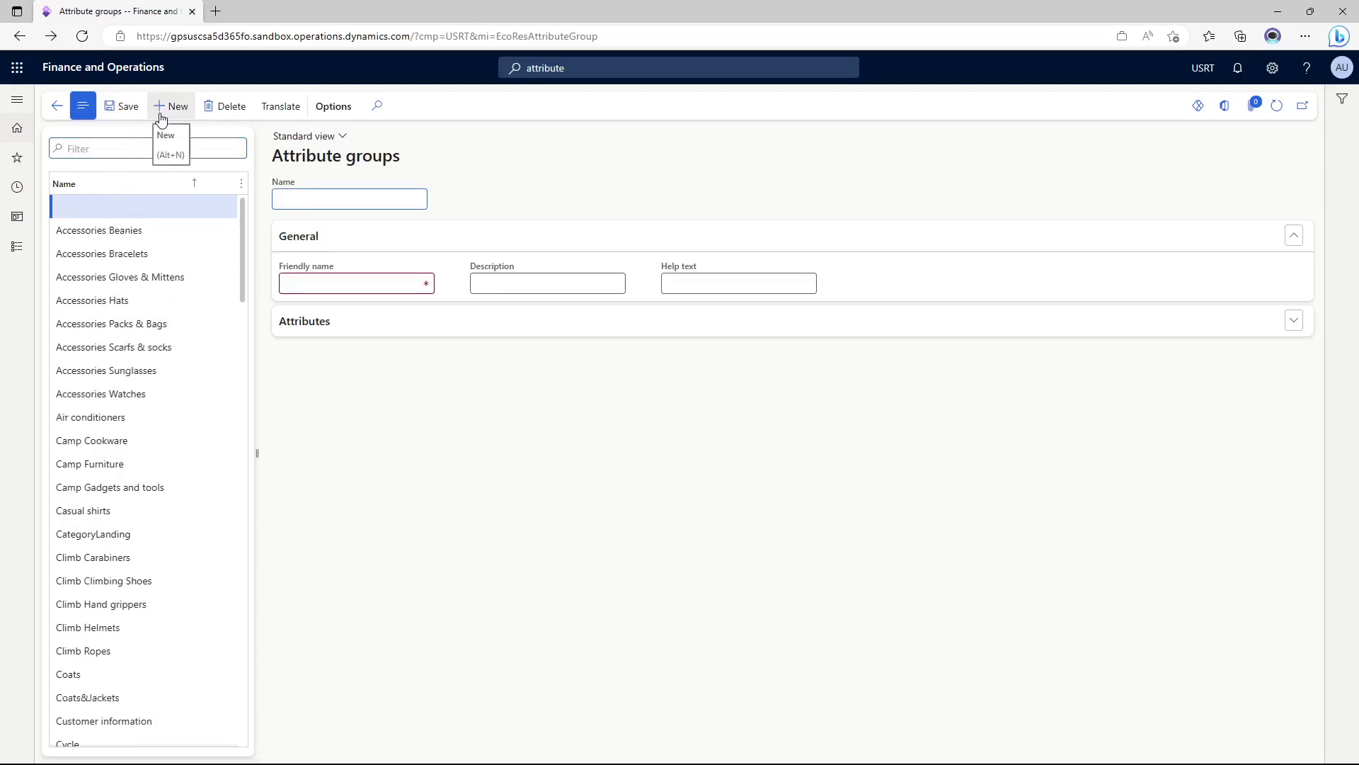
type("B")
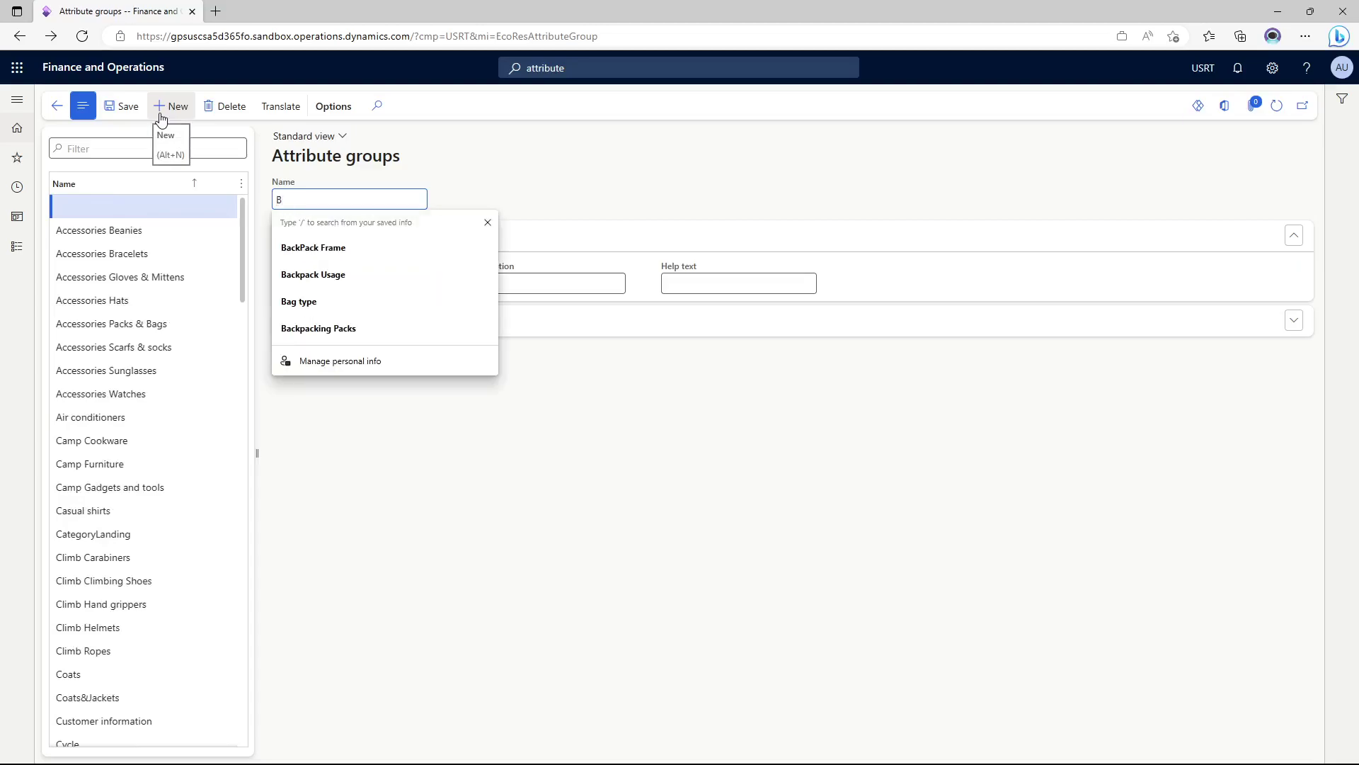
type("ackpack")
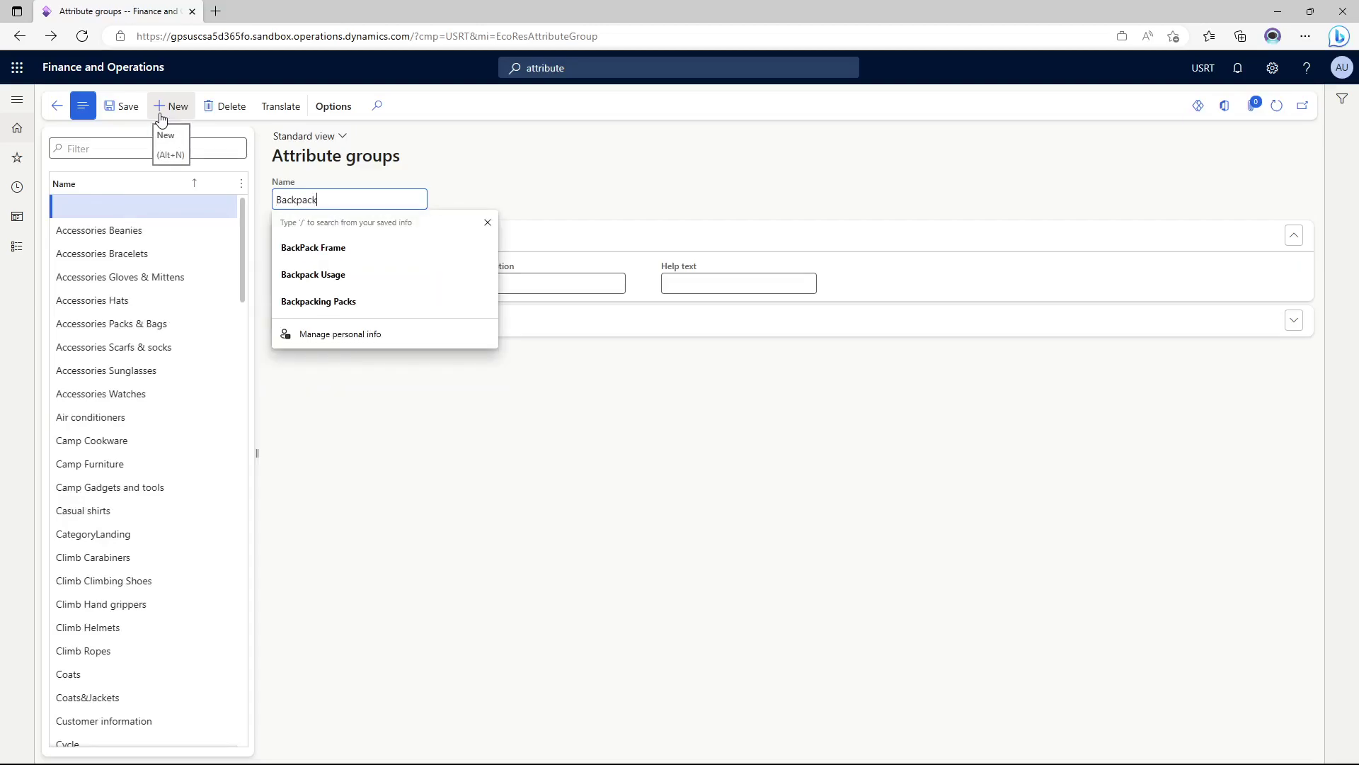
key("Tab")
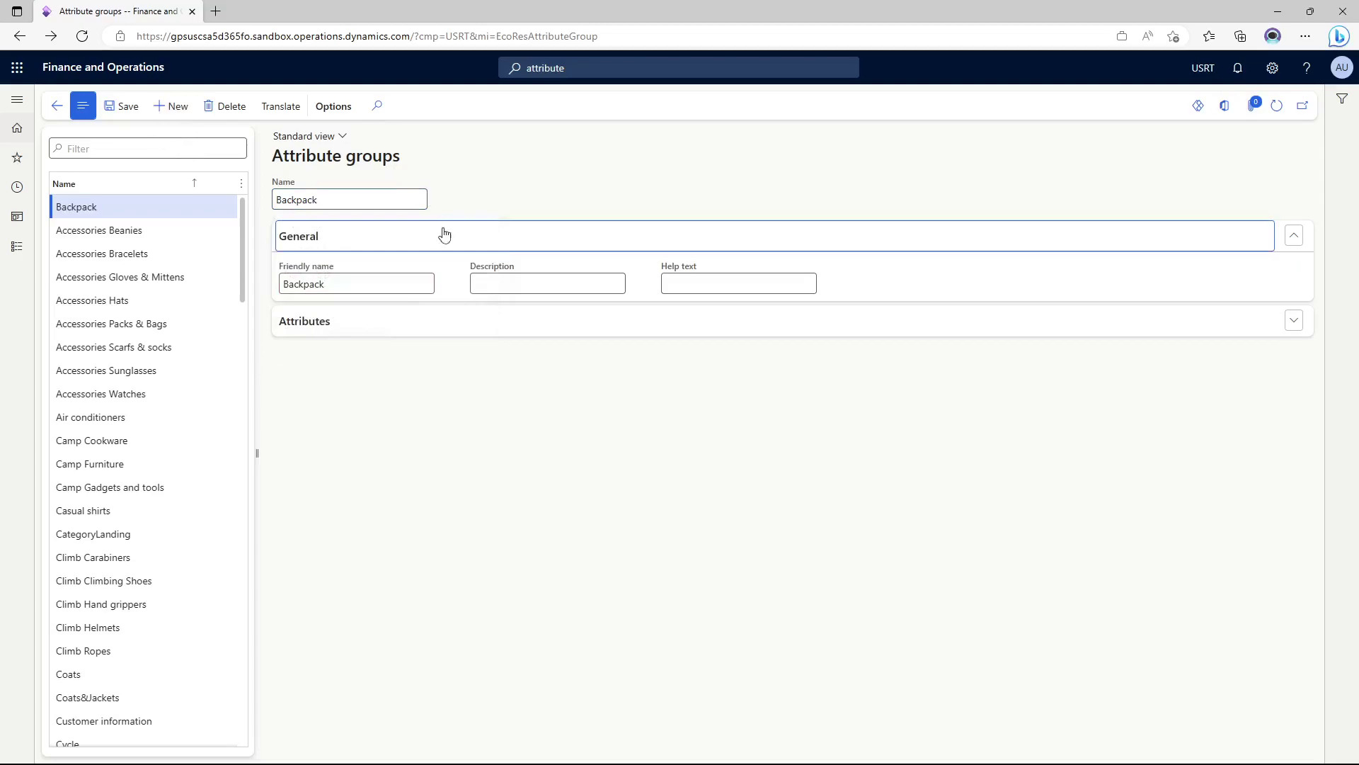
left_click(380, 334)
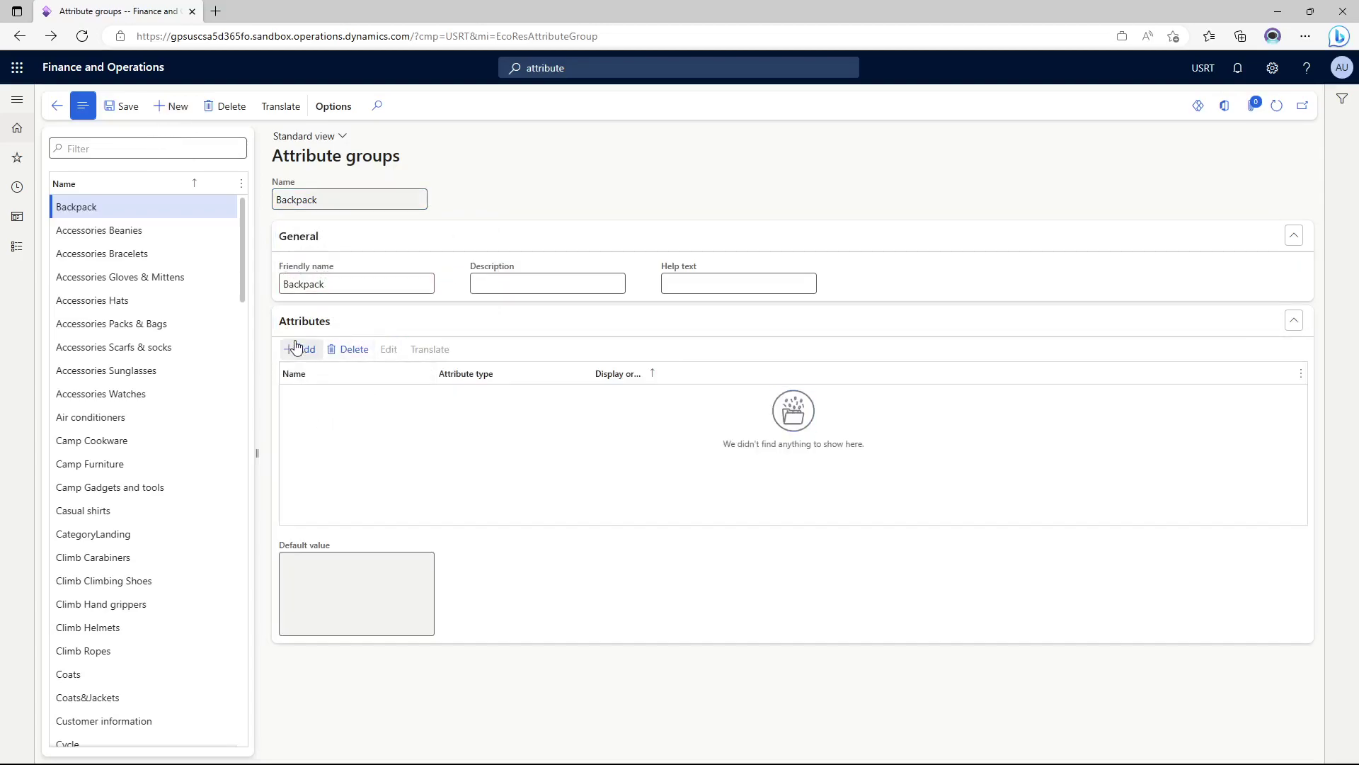
Filter the attribute picker for 'backpack' and move Backpack Usage into the selected list.
left_click(298, 348)
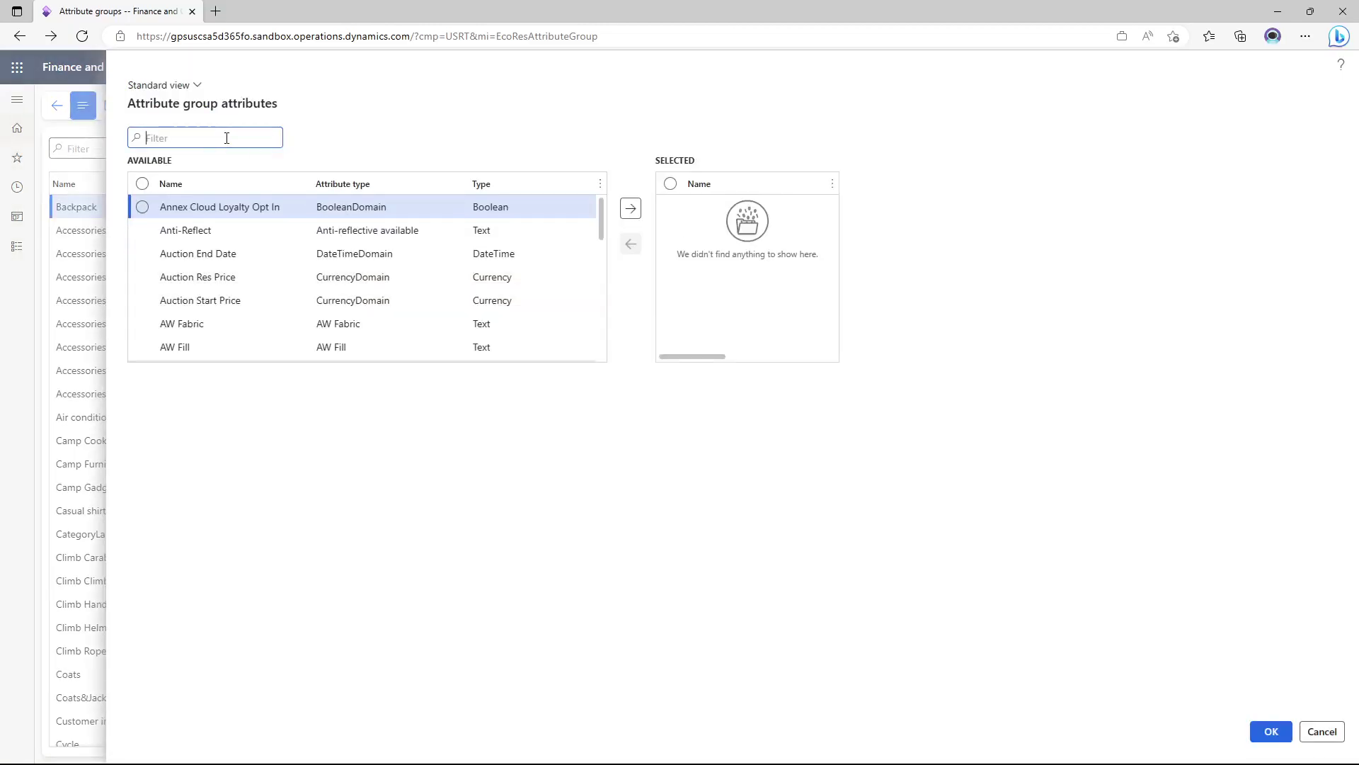
type("backpac")
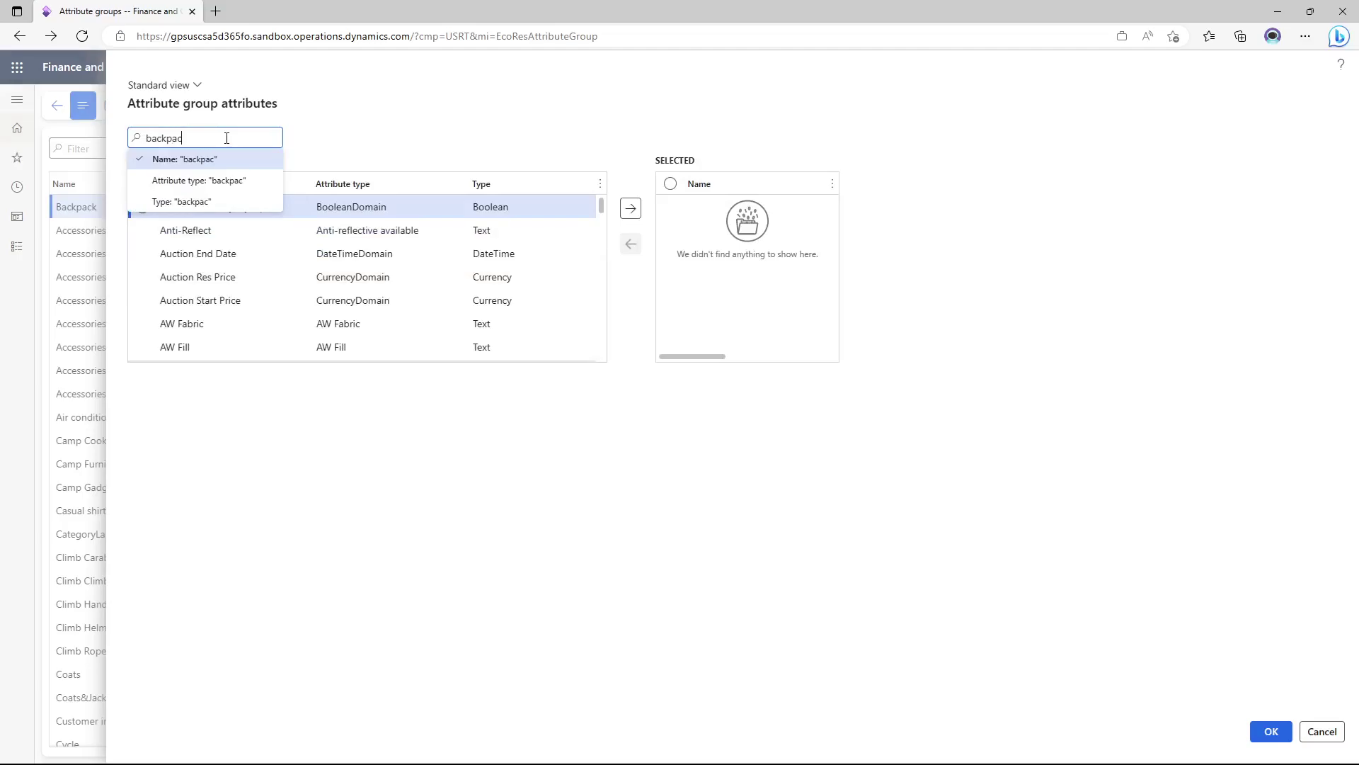
type("k")
key("Return")
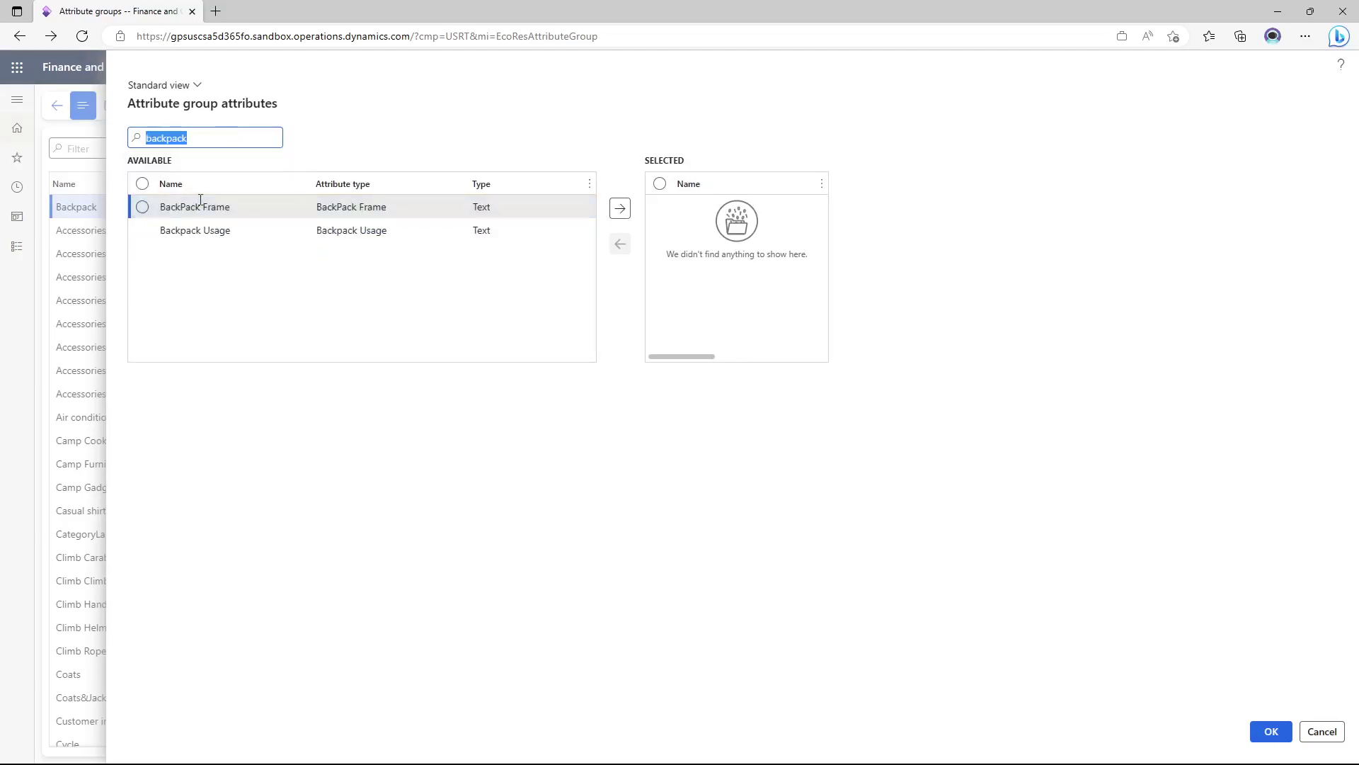
left_click(142, 232)
left_click(142, 236)
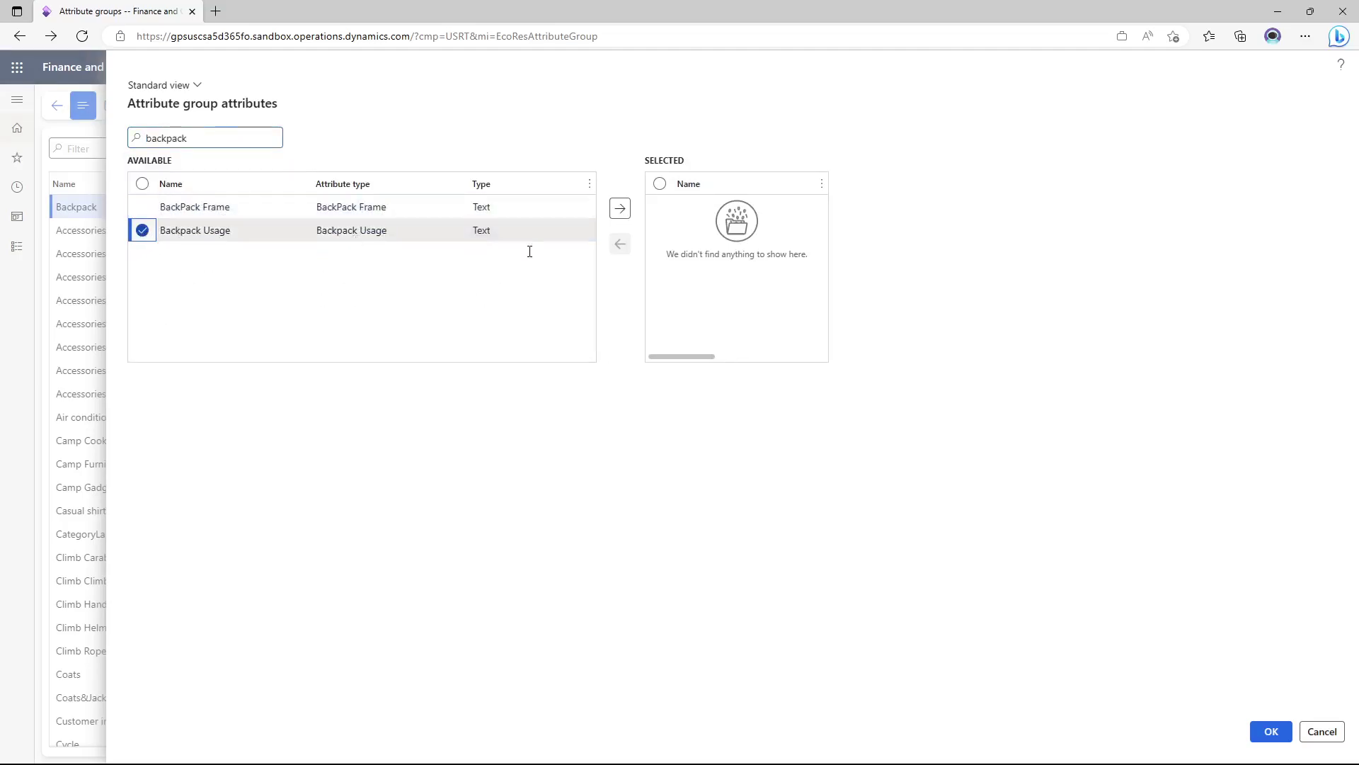
left_click(619, 208)
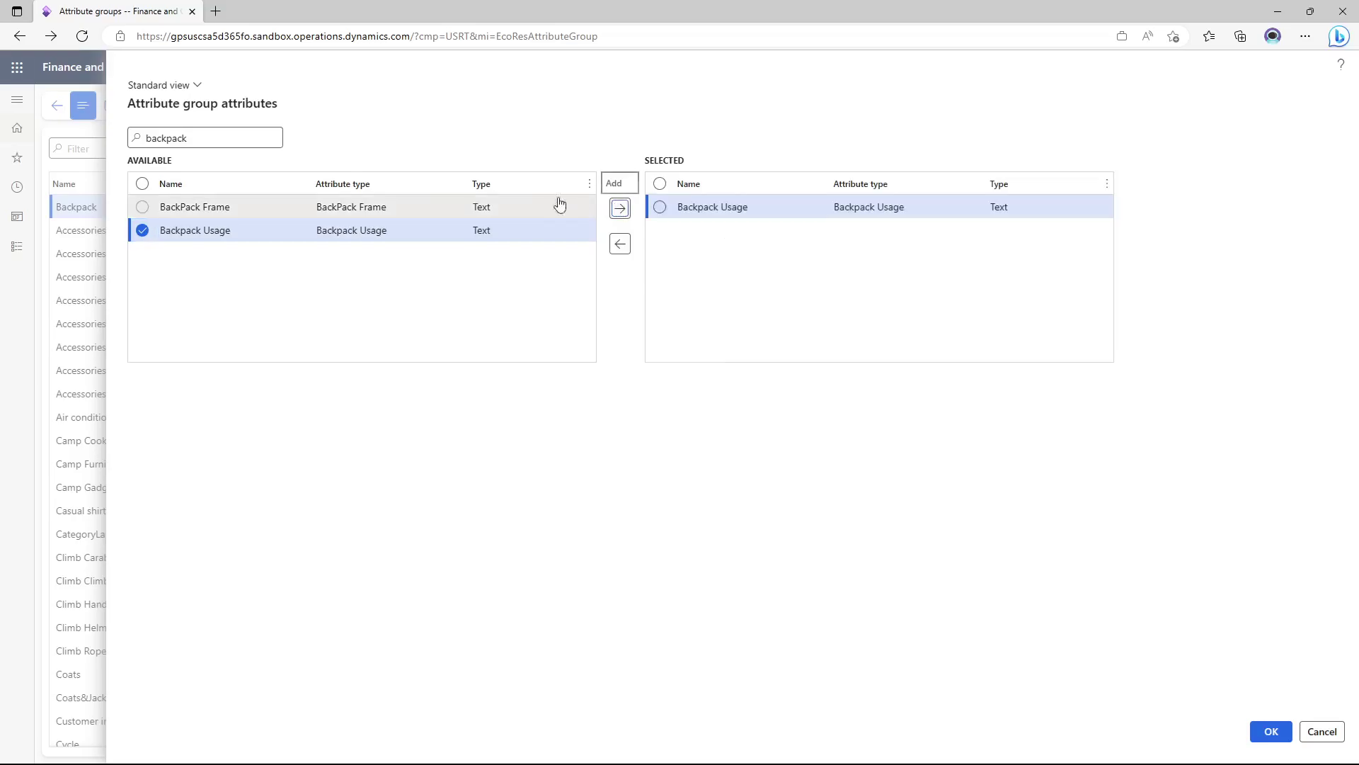
Filter for 'Frame type', move Frame Type into the selected list, and mark both chosen attributes.
double_click(265, 141)
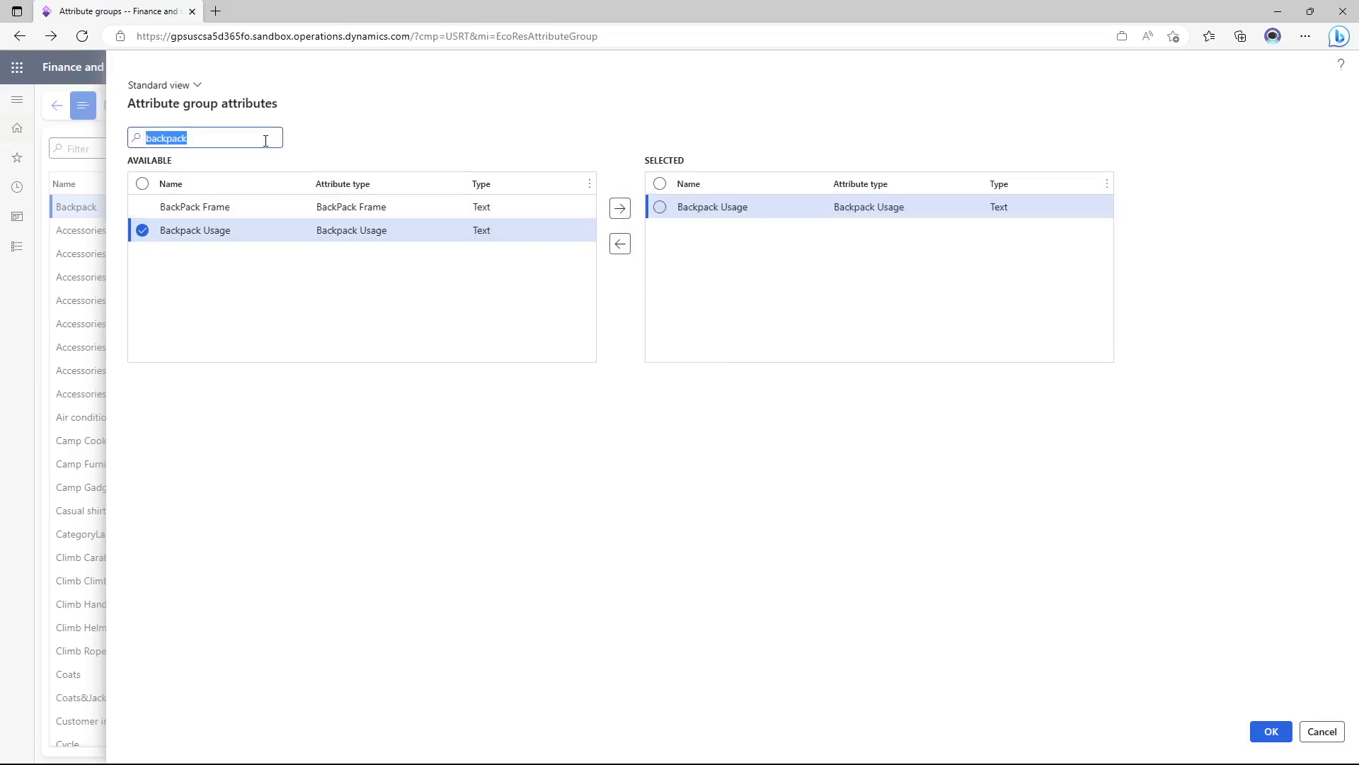
type("Frame type")
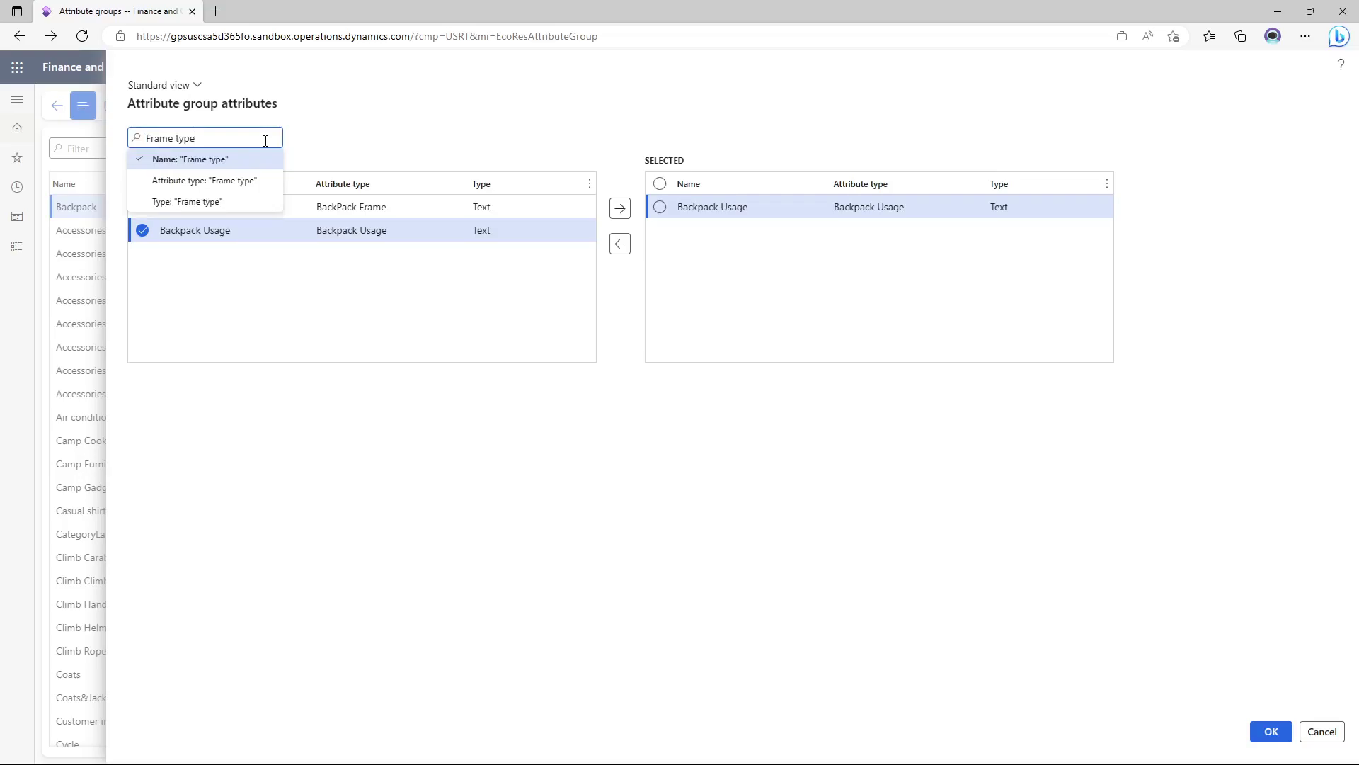
key("Return")
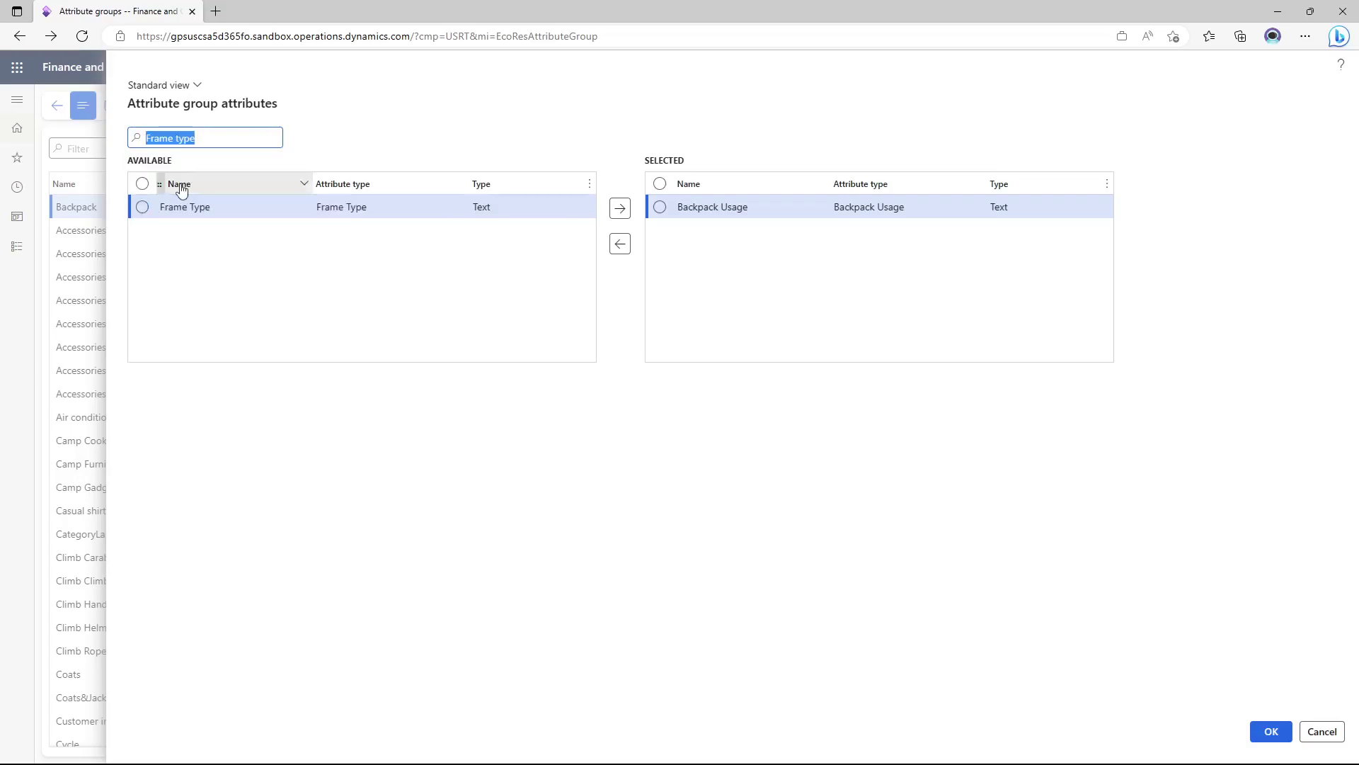
left_click(142, 206)
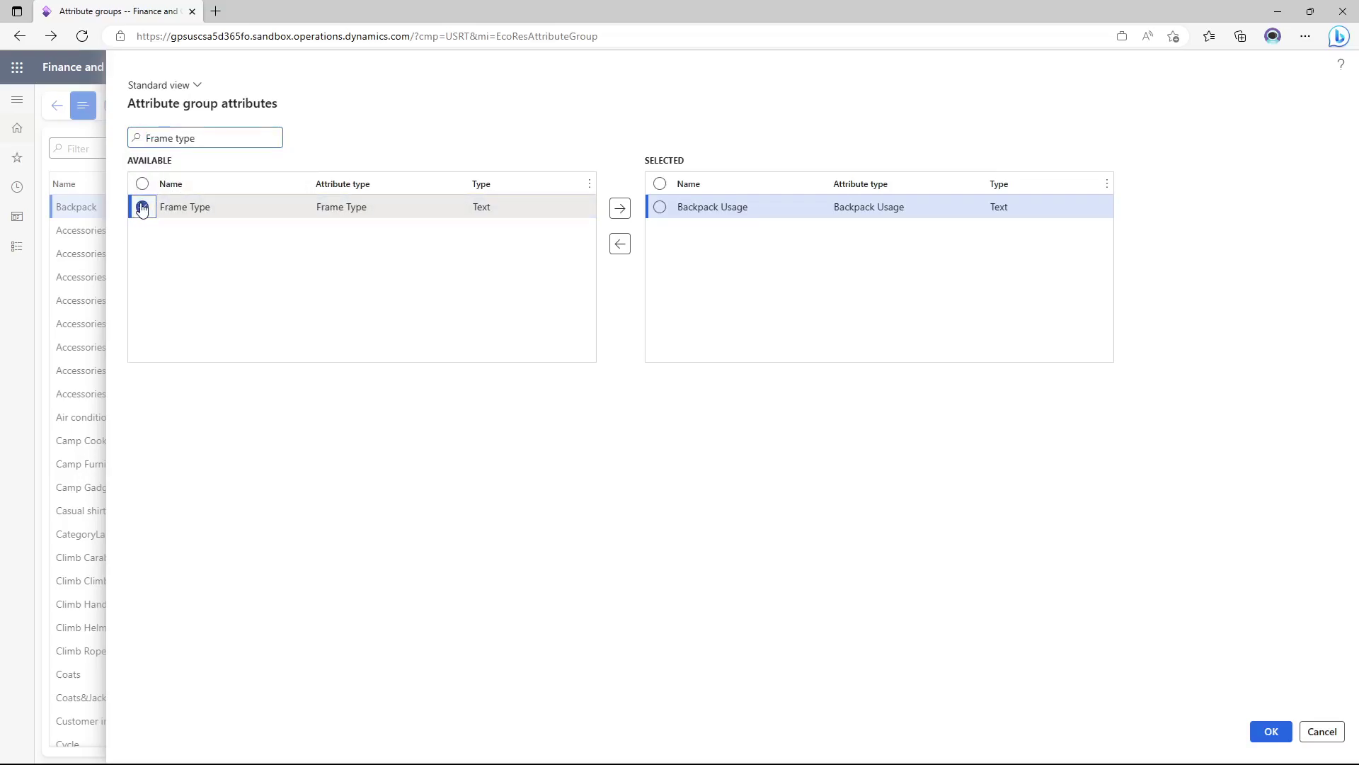
left_click(620, 208)
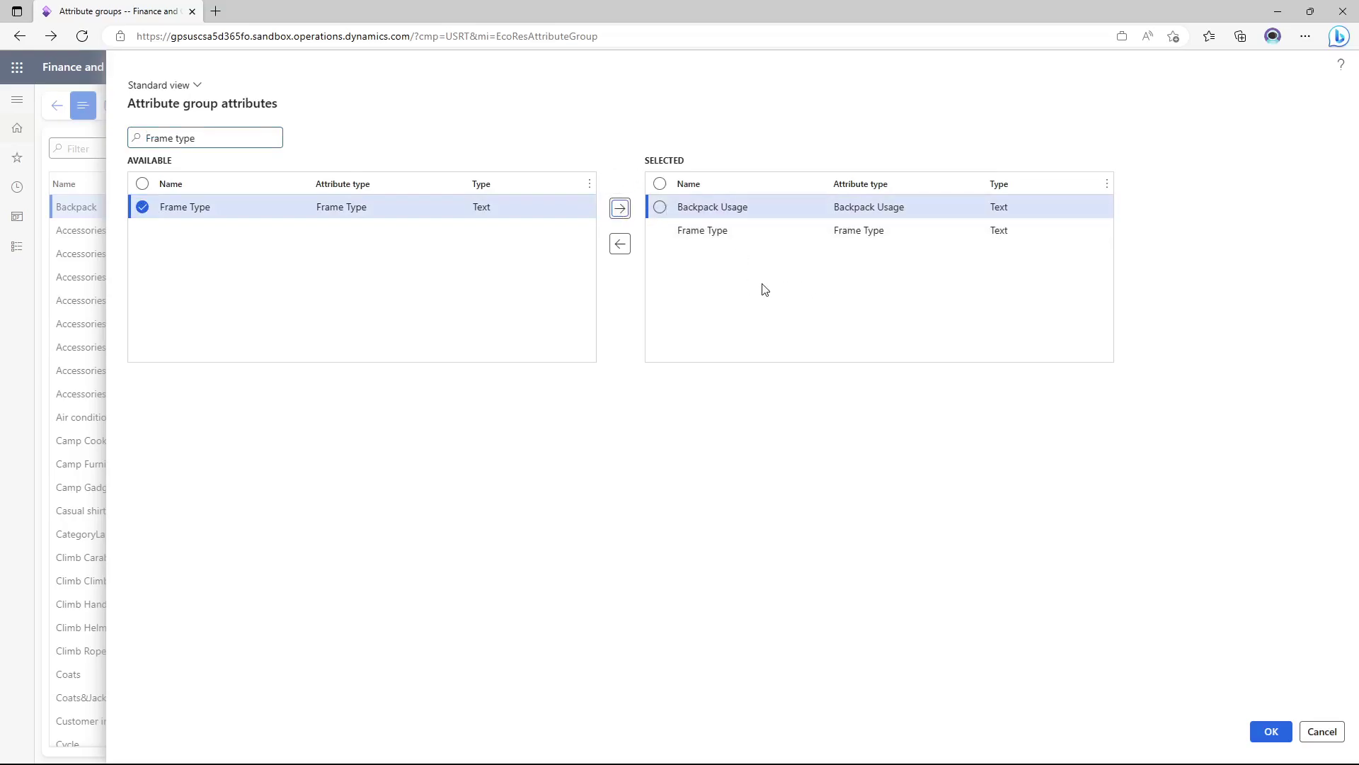
left_click(652, 207)
left_click(652, 206)
left_click(658, 185)
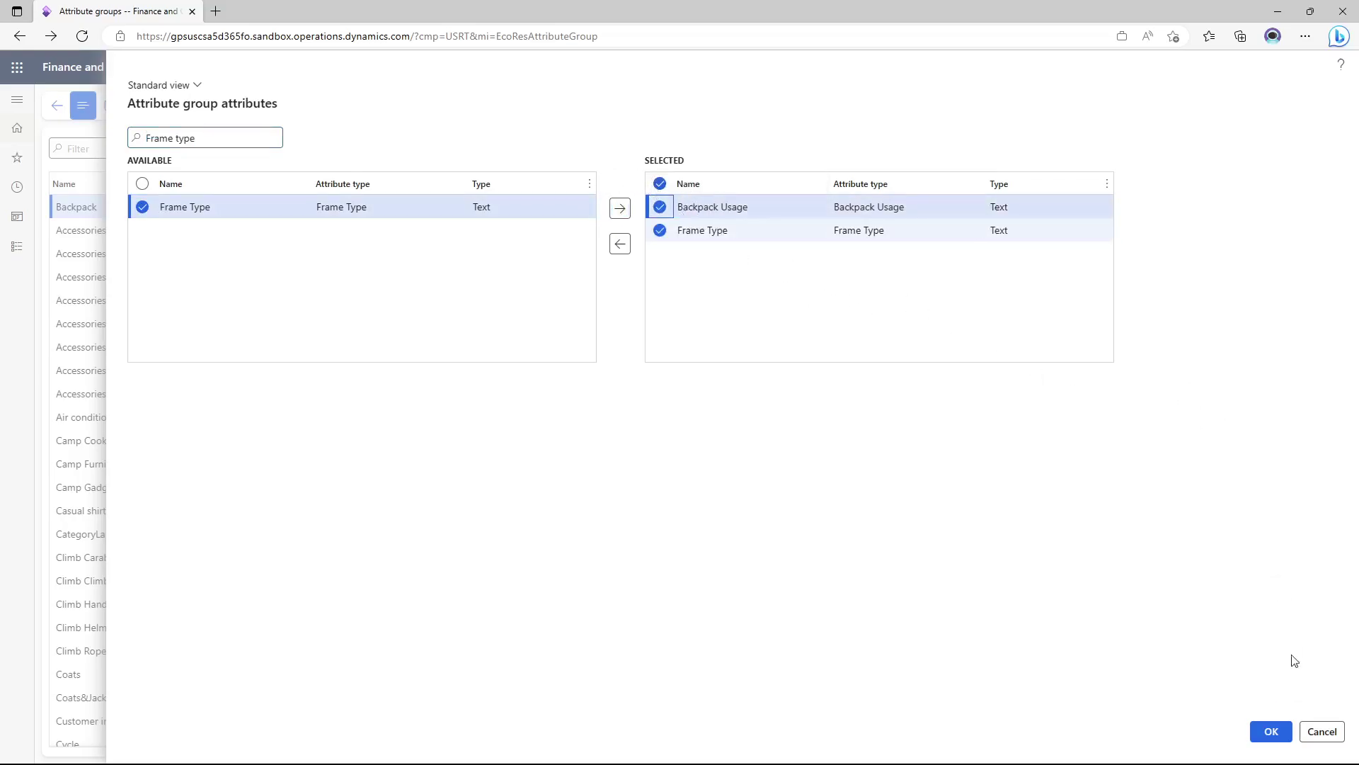
Confirm and save the Backpack group's two attributes, then open Commerce product hierarchy.
left_click(1279, 732)
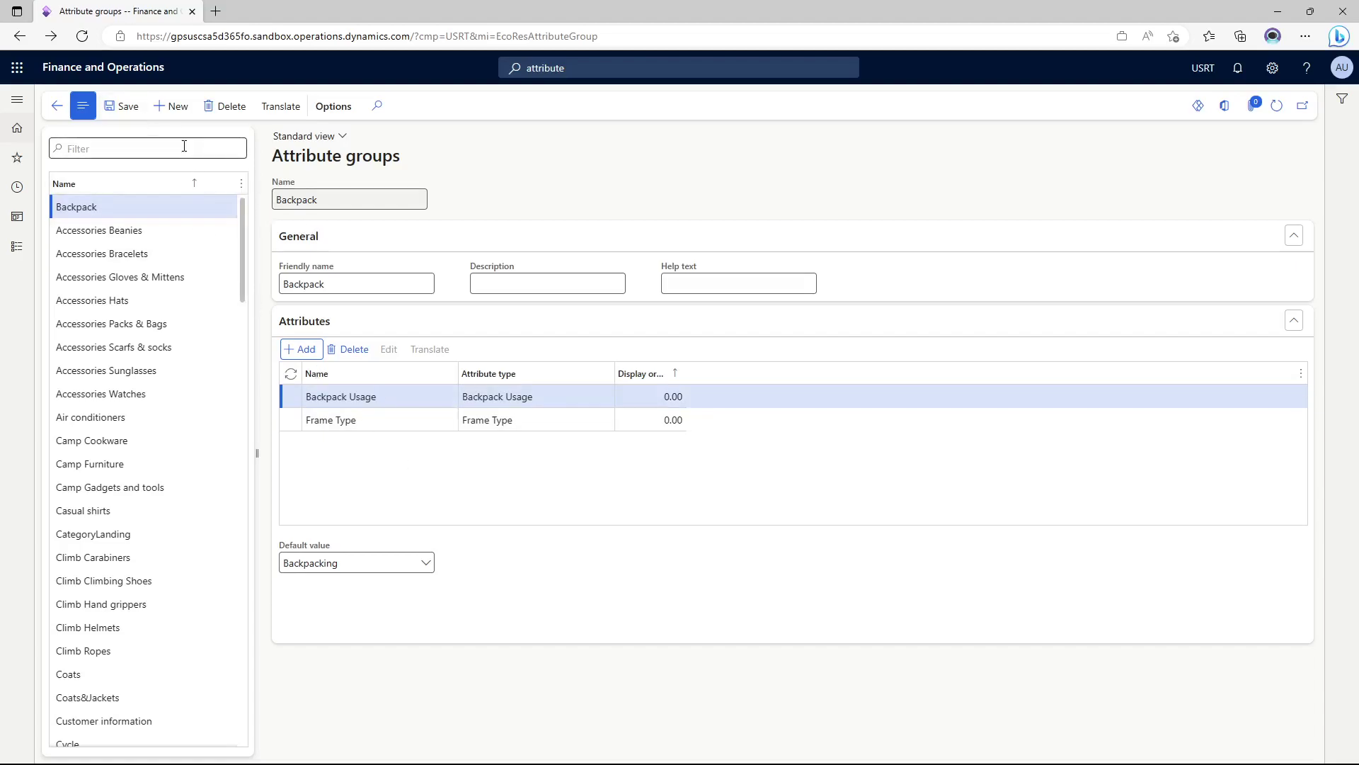
left_click(123, 108)
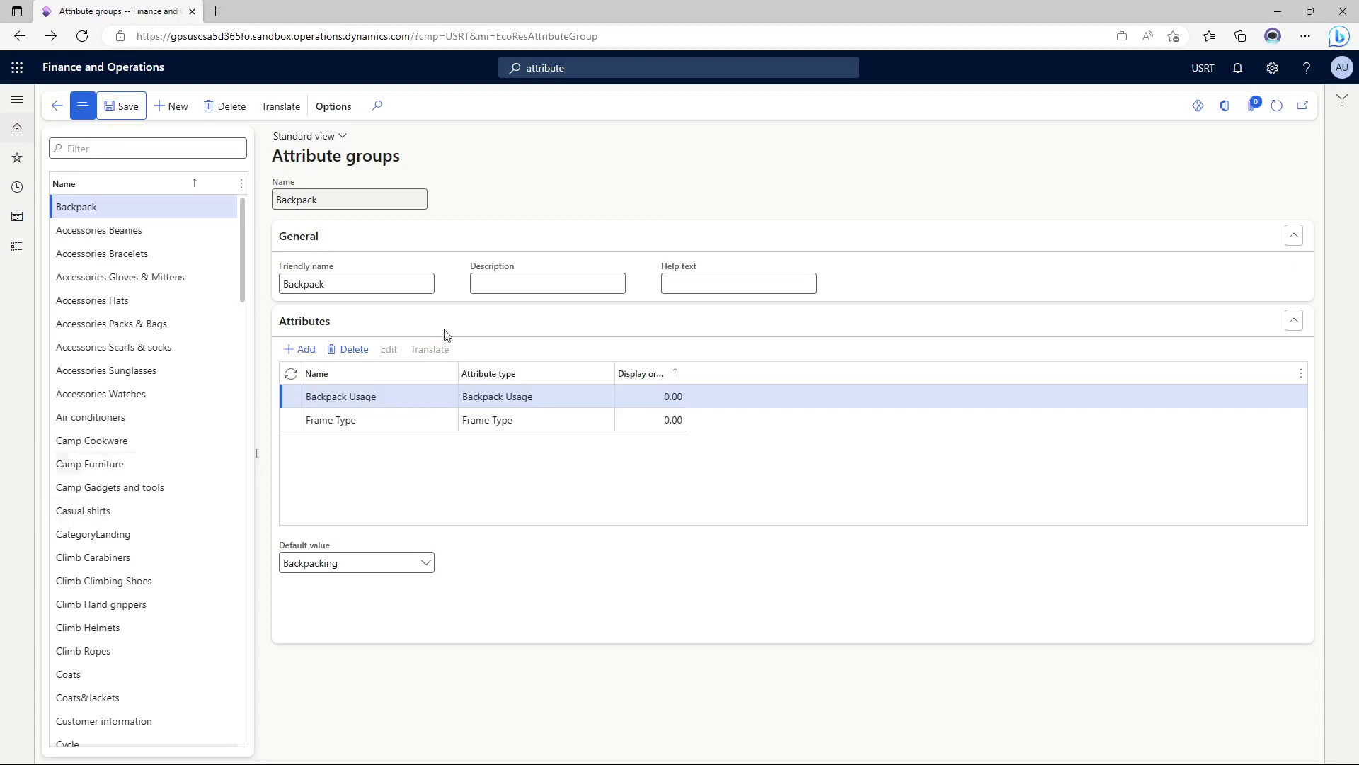
left_click(588, 68)
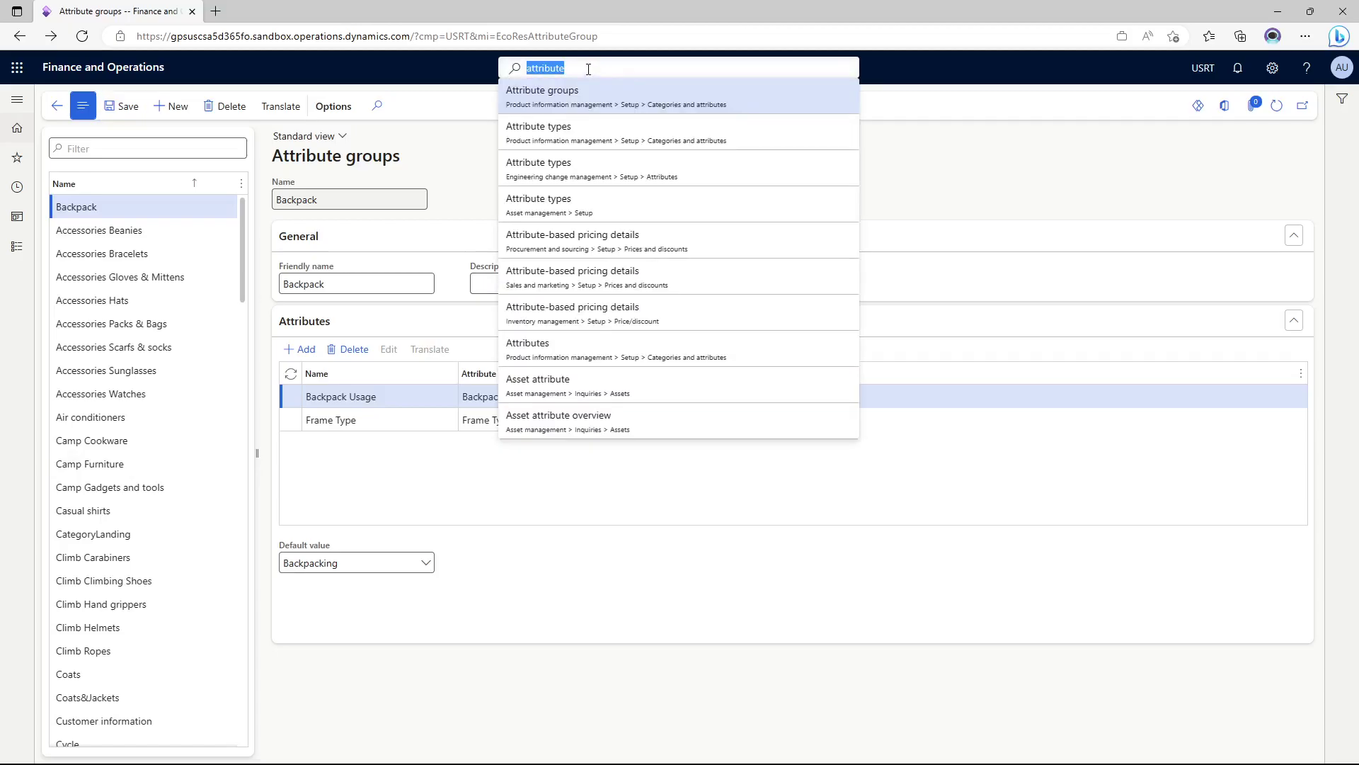
type("commerce product")
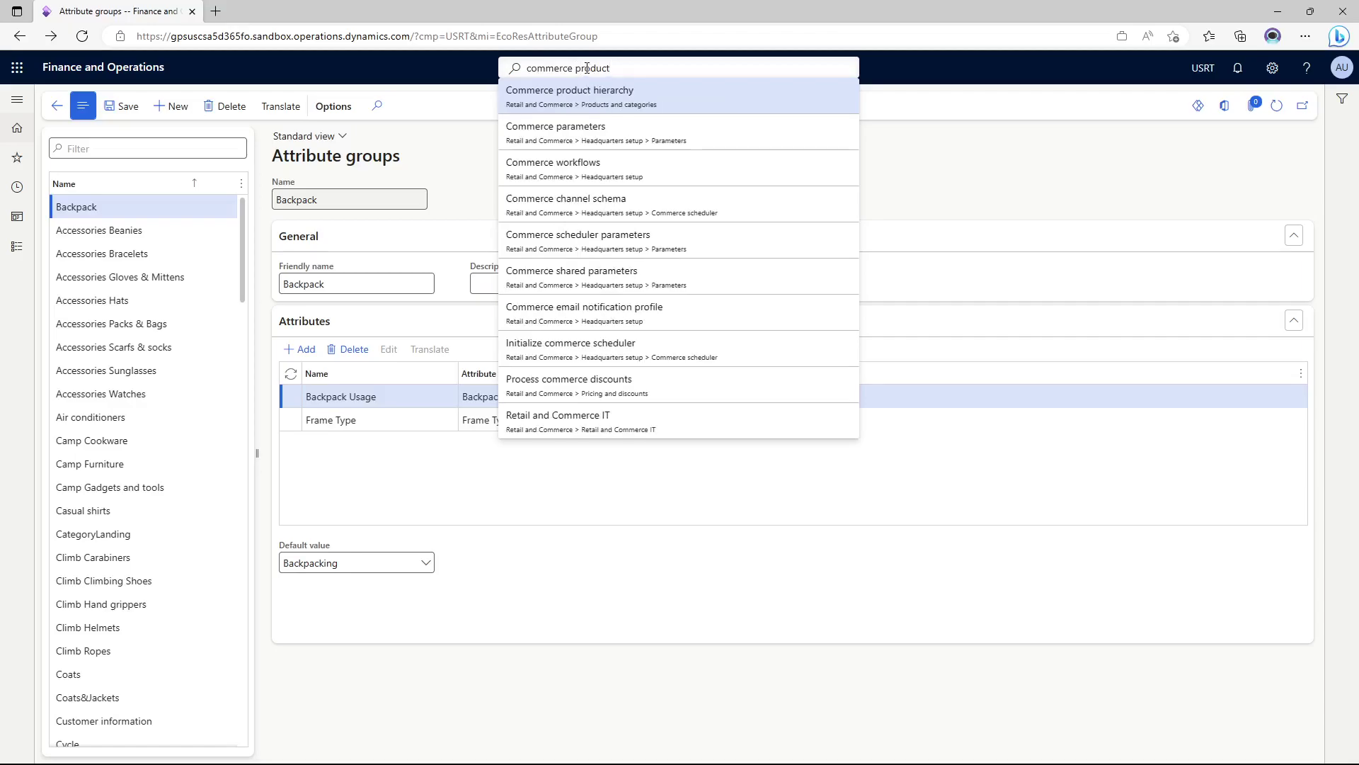
left_click(593, 92)
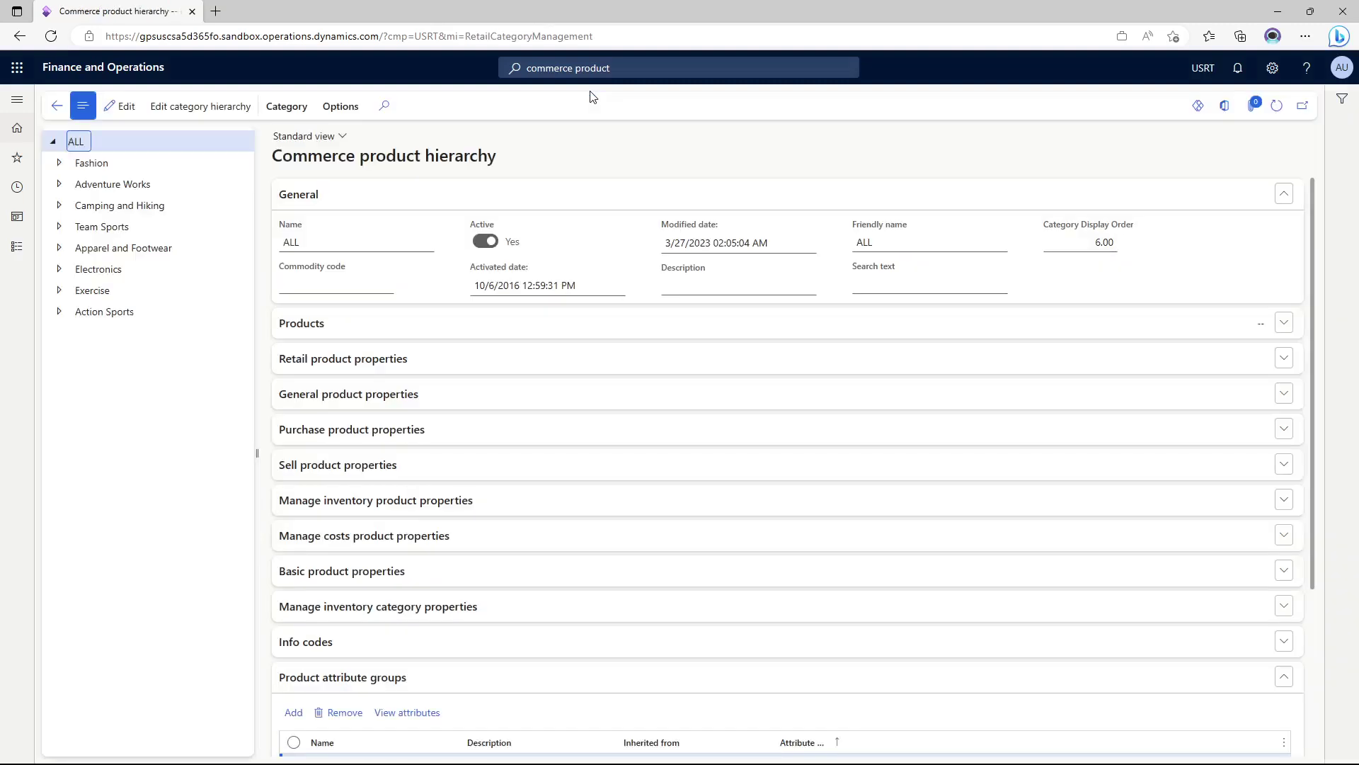
Expand Camping and Hiking, select Backpacking Packs, and scroll to its empty product attribute groups.
left_click(60, 206)
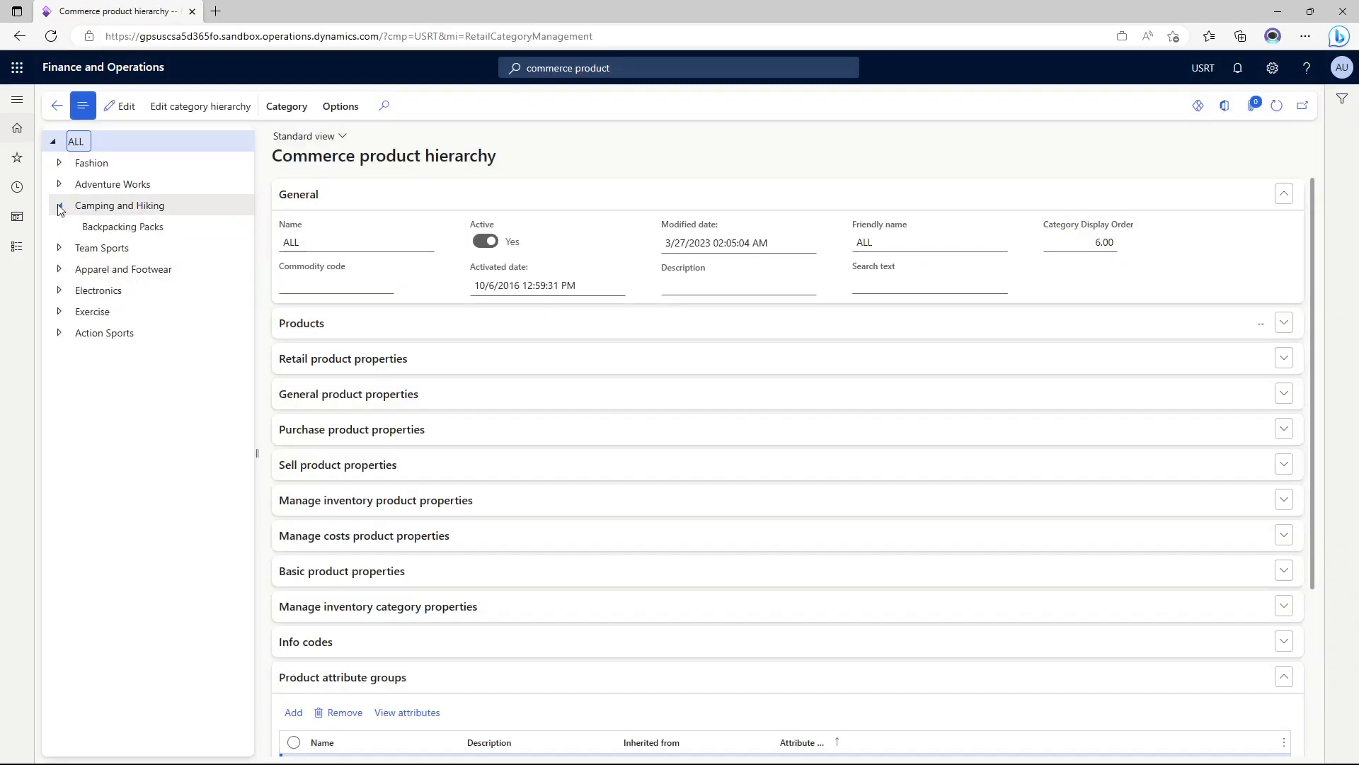
left_click(100, 223)
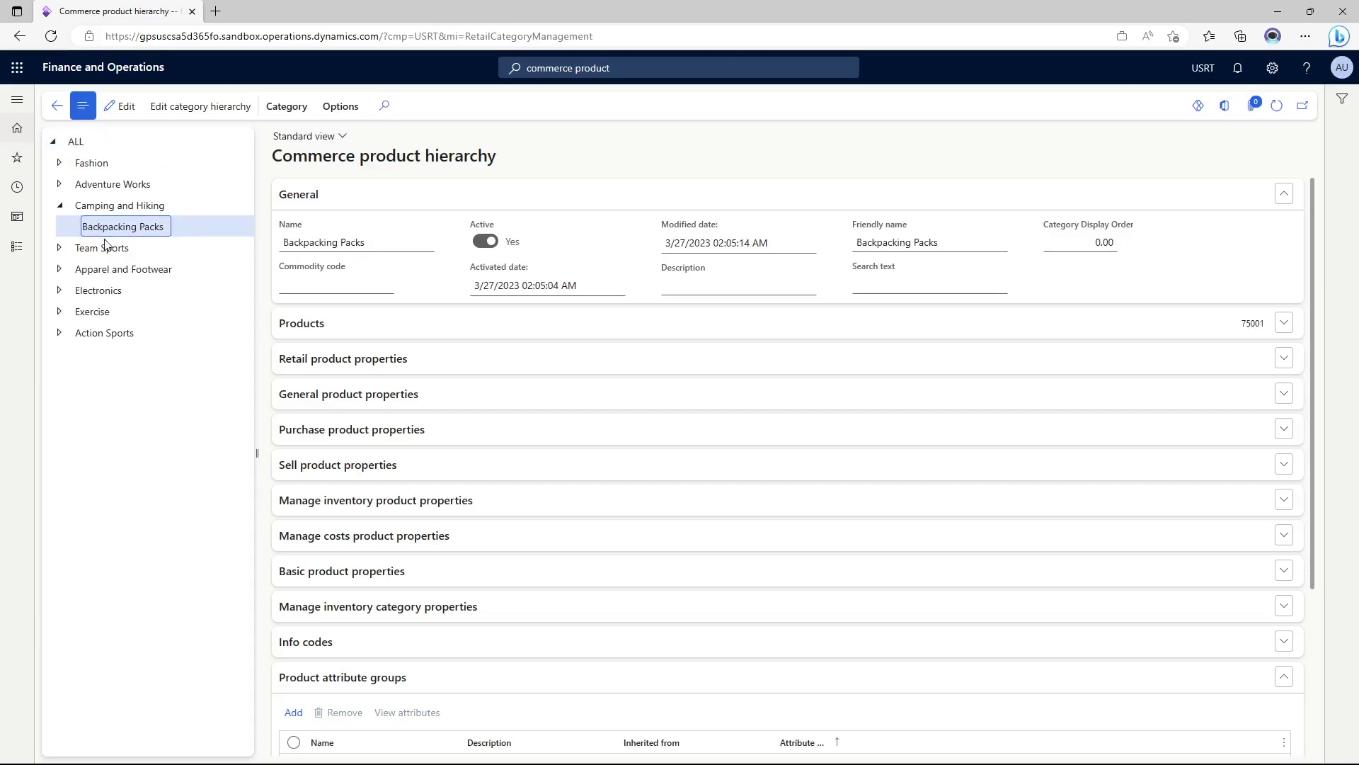
scroll(480, 487, "down", 3)
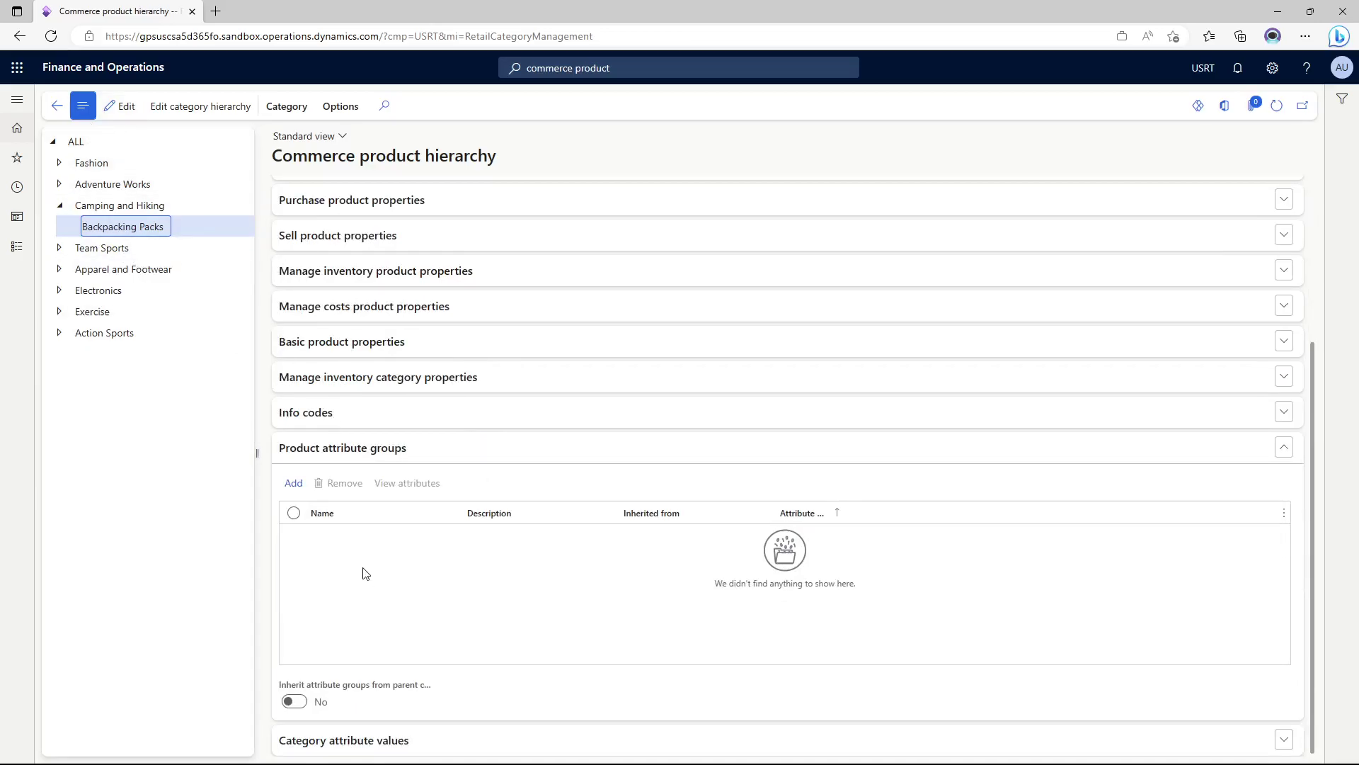
Filter the product attribute groups for 'backpack' and move the Backpack group into the selected groups for Backpacking Packs.
left_click(294, 484)
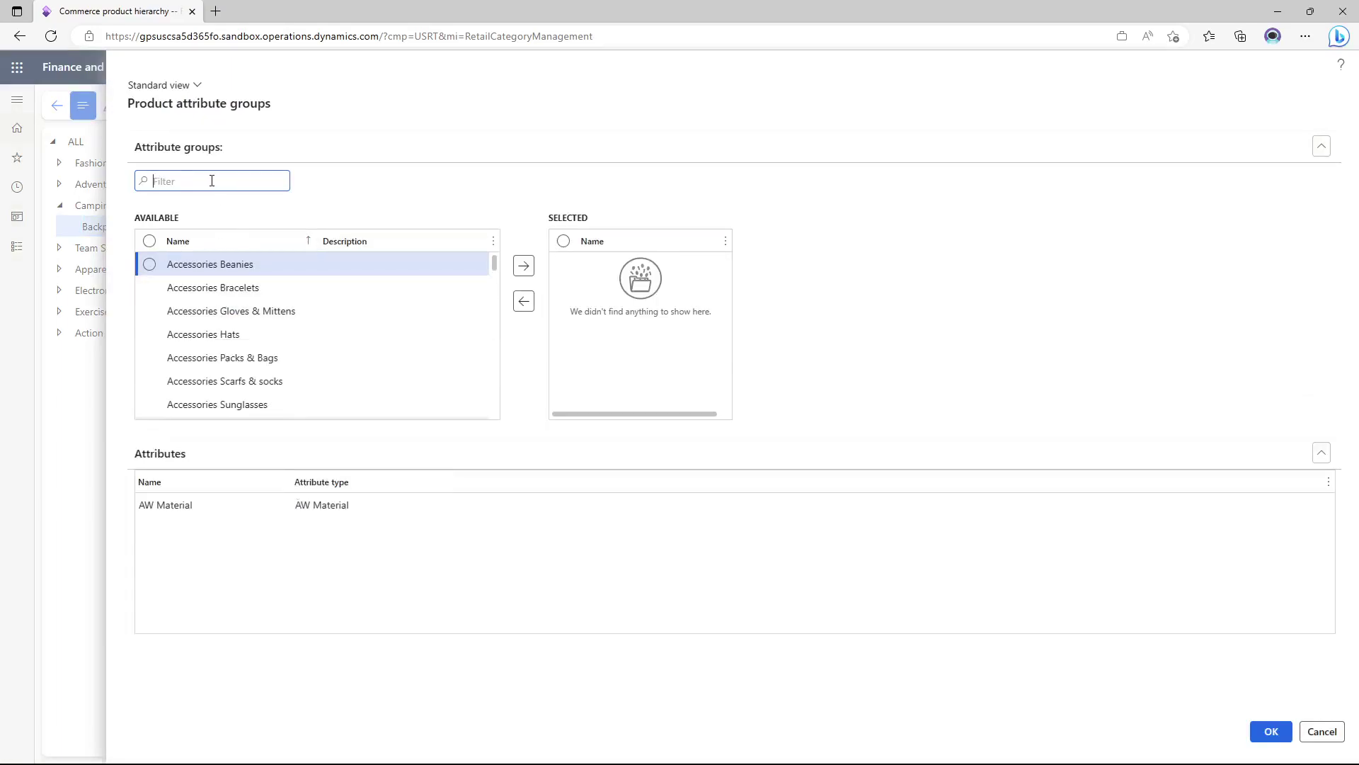
type("backpack")
key("Return")
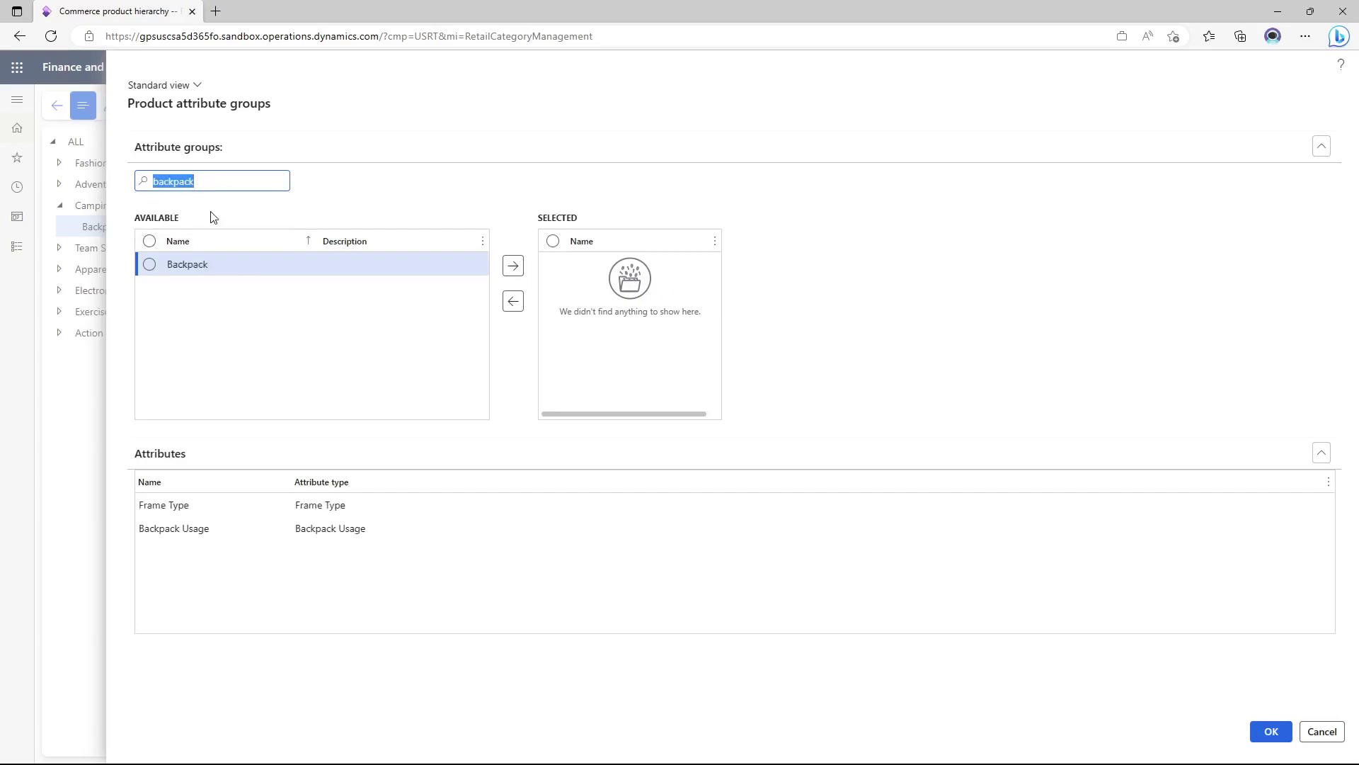
left_click(150, 266)
left_click(512, 267)
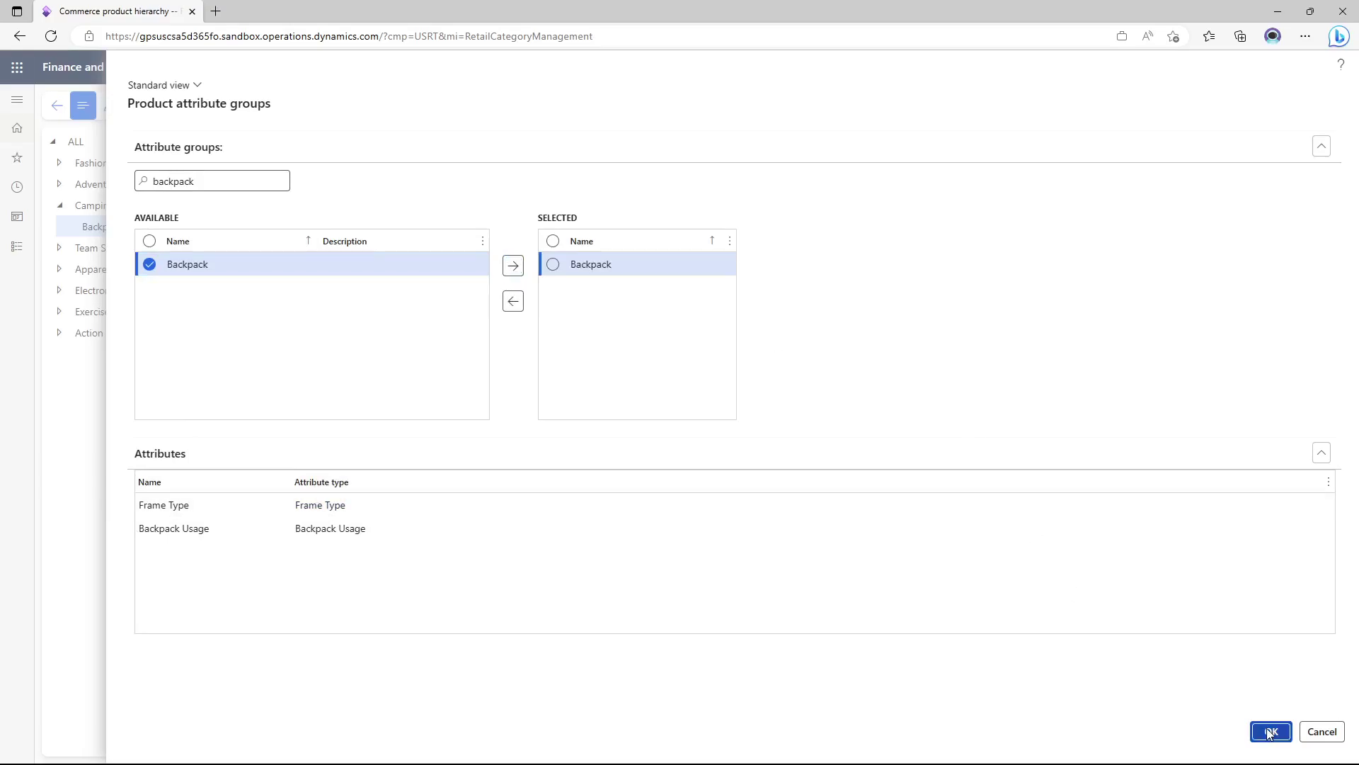